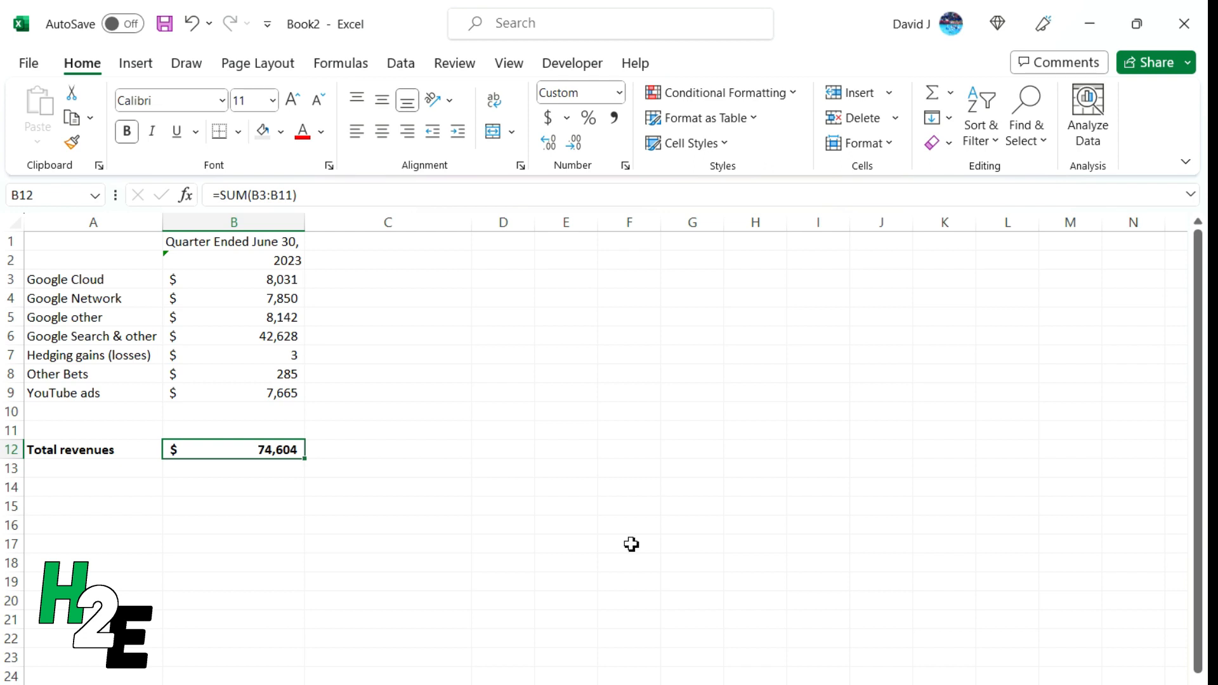
Insert a 2-D pie chart of the revenue categories and amounts in A3:B9.
{"action": "left_click", "coordinate": [130, 276]}
{"action": "left_click_drag", "start_coordinate": [158, 293], "coordinate": [250, 388]}
{"action": "left_click", "coordinate": [127, 67]}
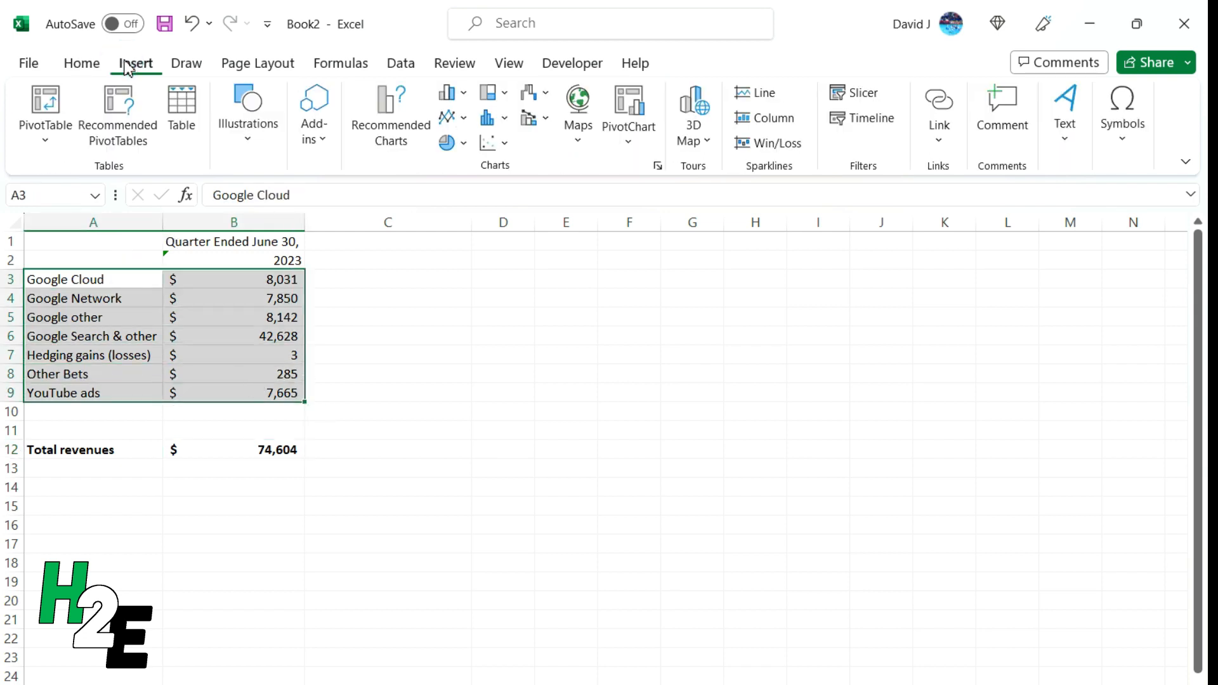
{"action": "left_click", "coordinate": [445, 148]}
{"action": "left_click", "coordinate": [468, 204]}
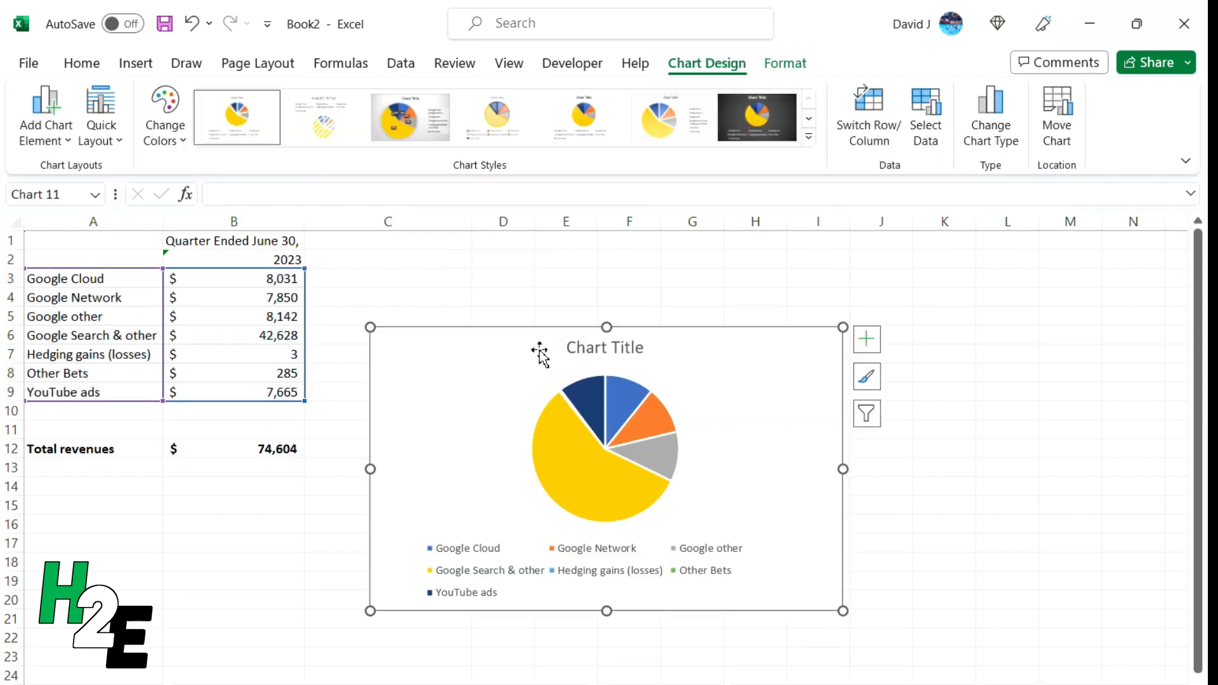
Restyle the pie chart with a grey gradient background, percentage labels and a side legend, and enlarge it.
{"action": "left_click_drag", "start_coordinate": [536, 341], "coordinate": [373, 261]}
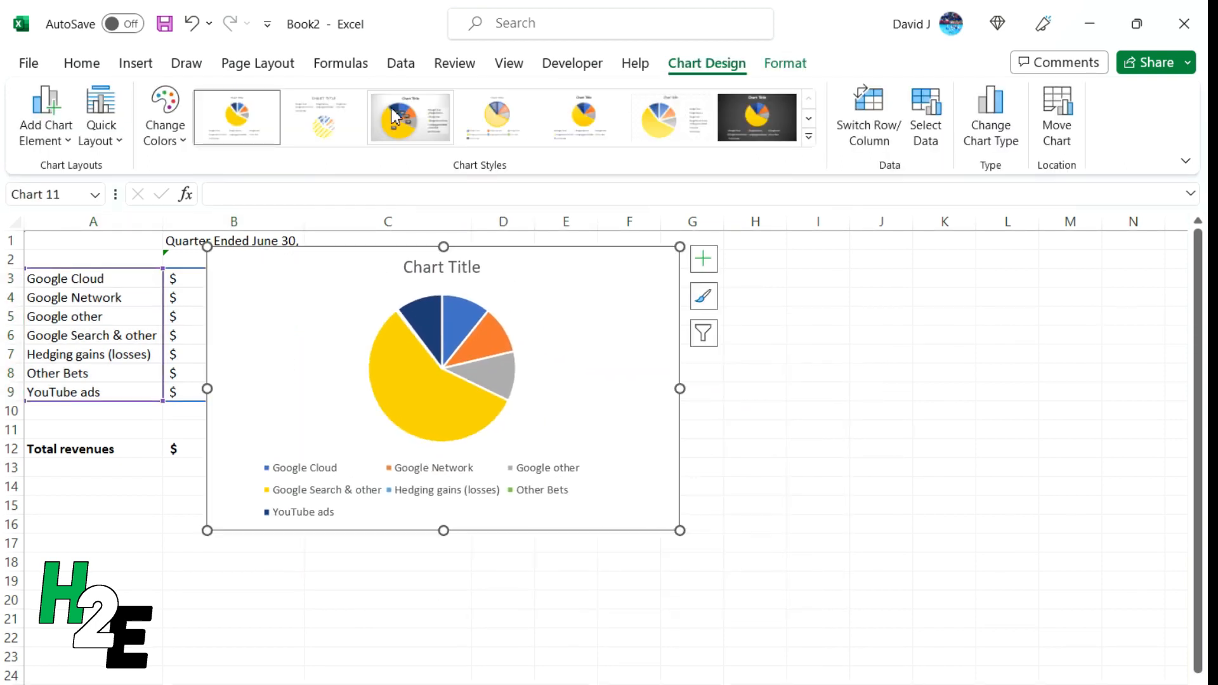
{"action": "left_click", "coordinate": [411, 118]}
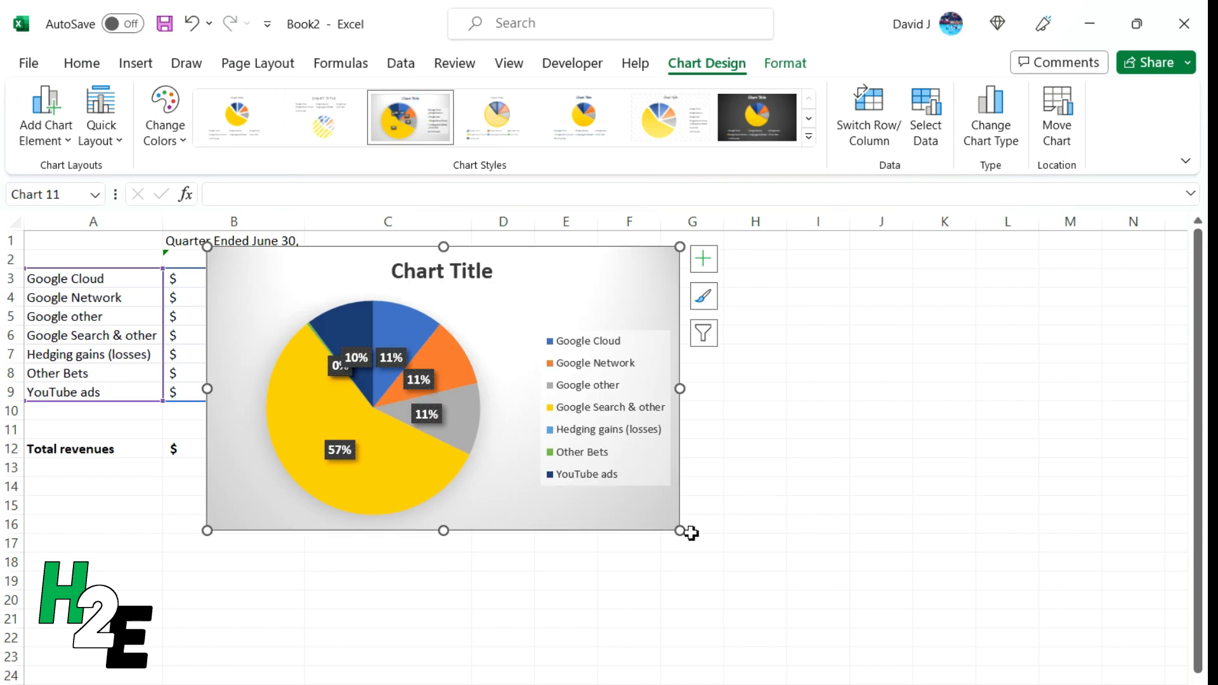
{"action": "left_click_drag", "start_coordinate": [682, 531], "coordinate": [806, 623]}
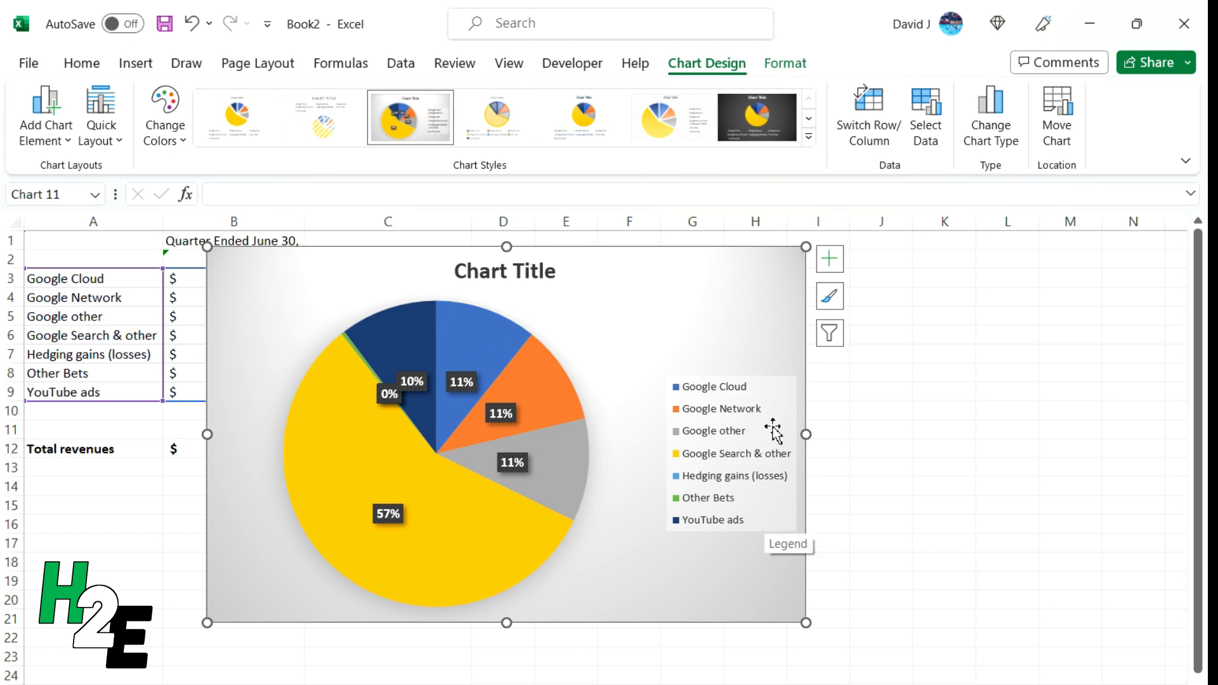
{"action": "mouse_move", "coordinate": [374, 456]}
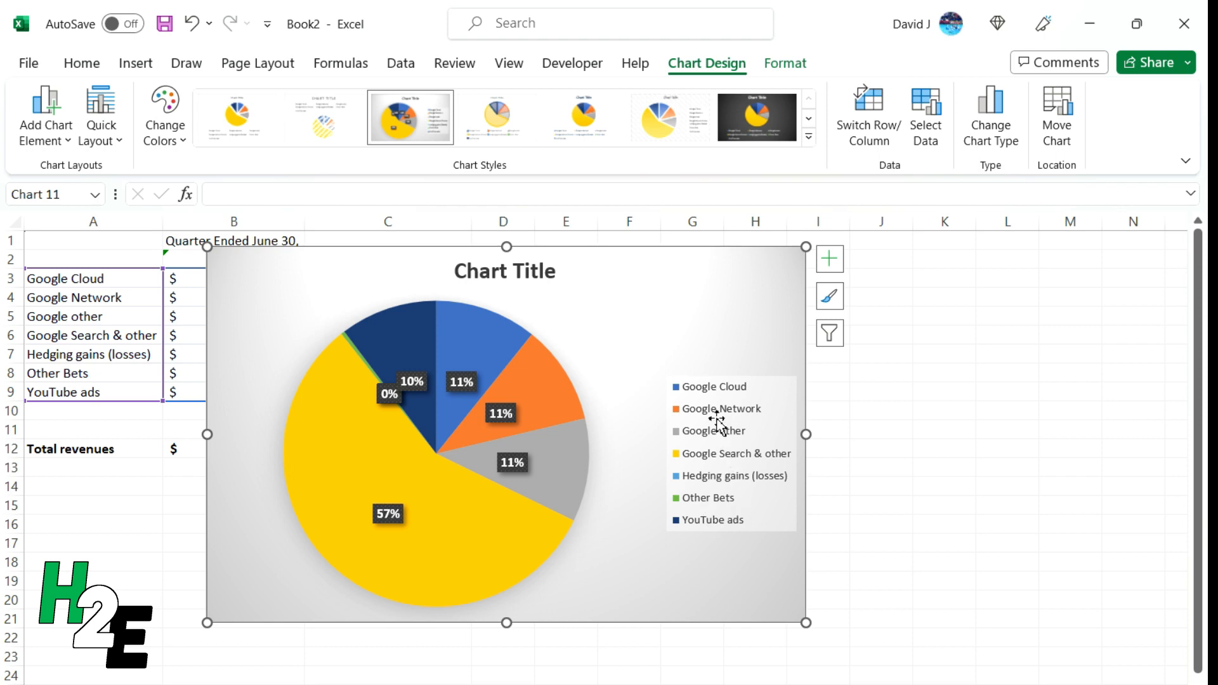
Delete the pie chart from the worksheet.
{"action": "left_click", "coordinate": [734, 312]}
{"action": "key", "text": "Delete"}
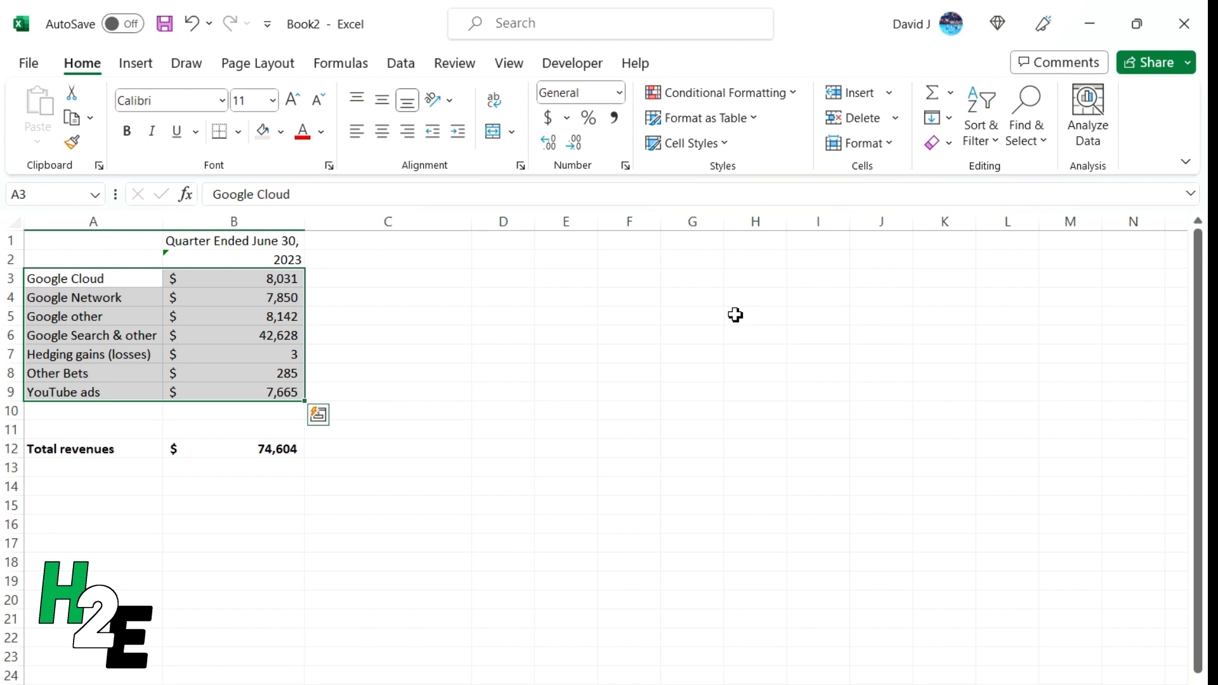
Sort the revenue rows by their column B amounts from largest to smallest.
{"action": "left_click", "coordinate": [283, 280]}
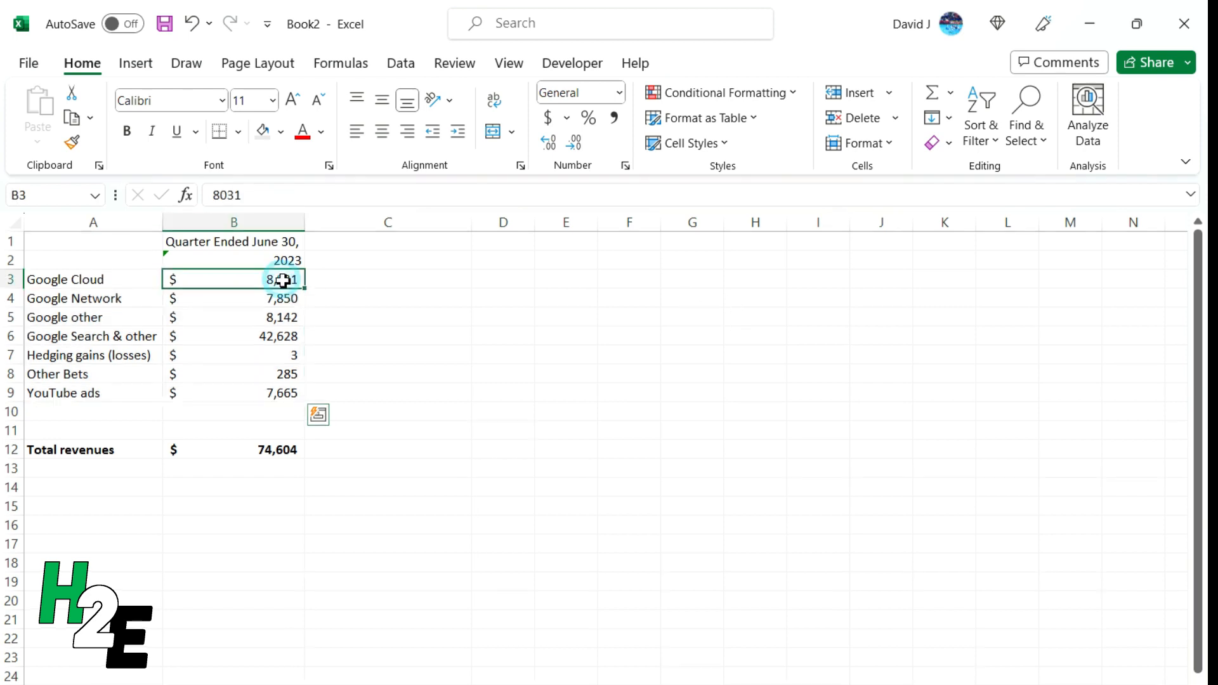
{"action": "left_click", "coordinate": [401, 65]}
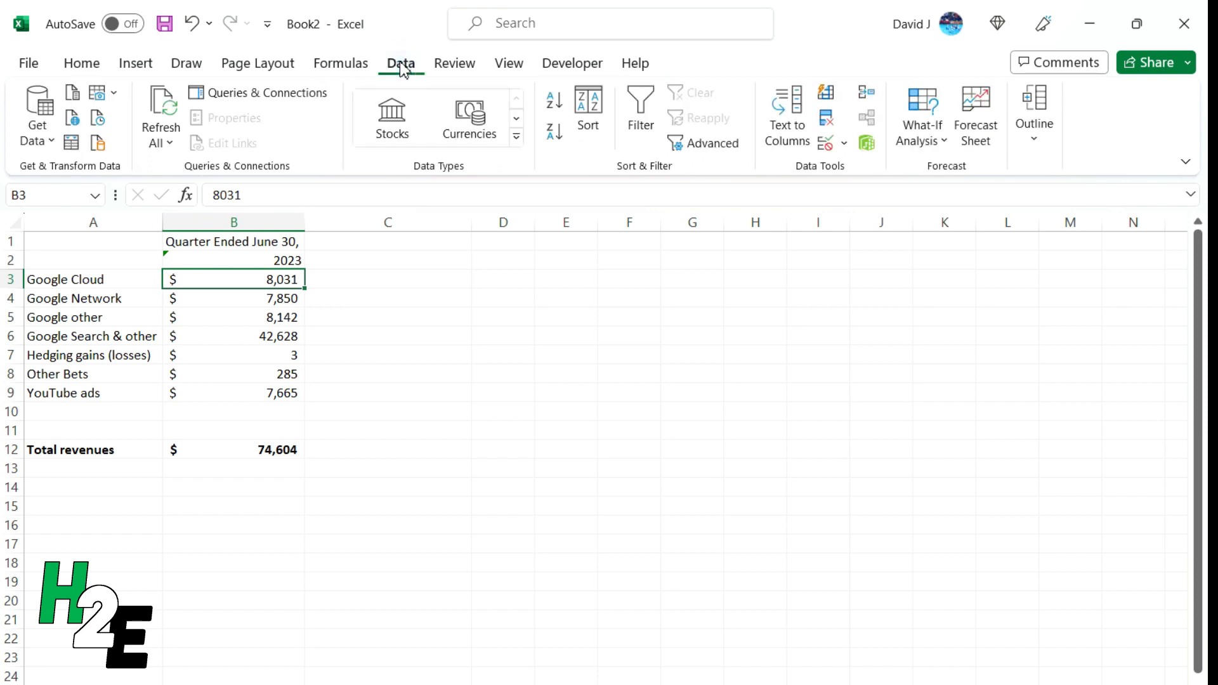
{"action": "left_click", "coordinate": [555, 132]}
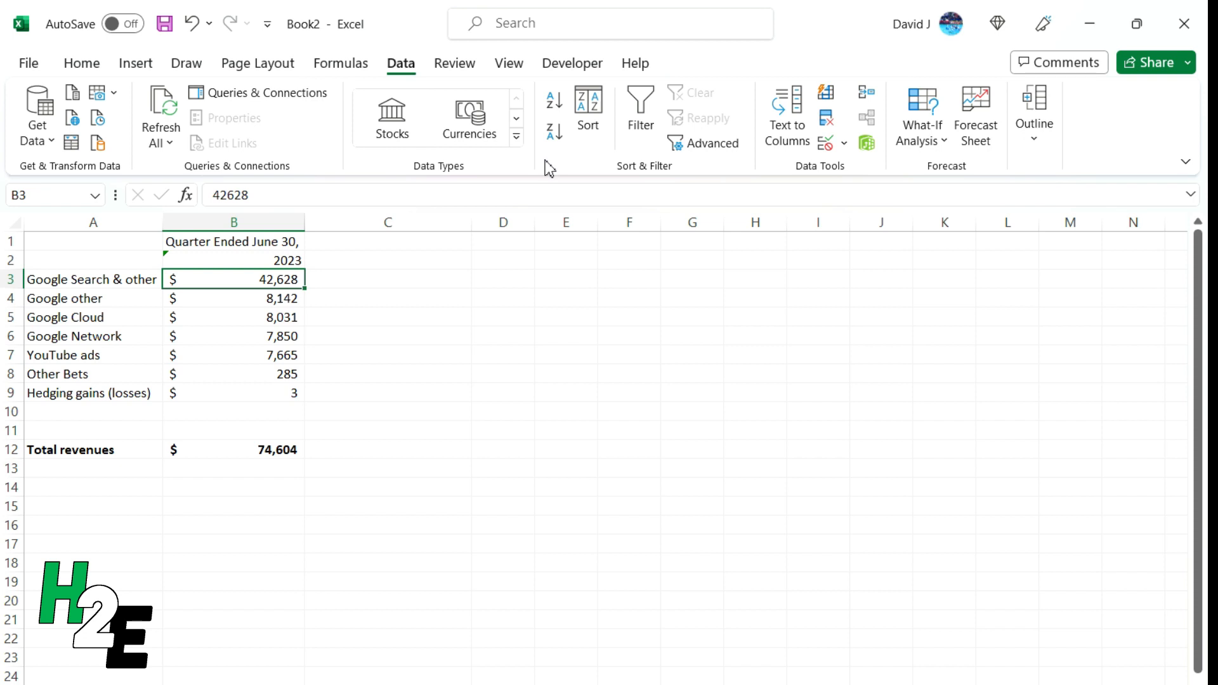
Enter the column heading "Label" in cell C2.
{"action": "left_click", "coordinate": [383, 259]}
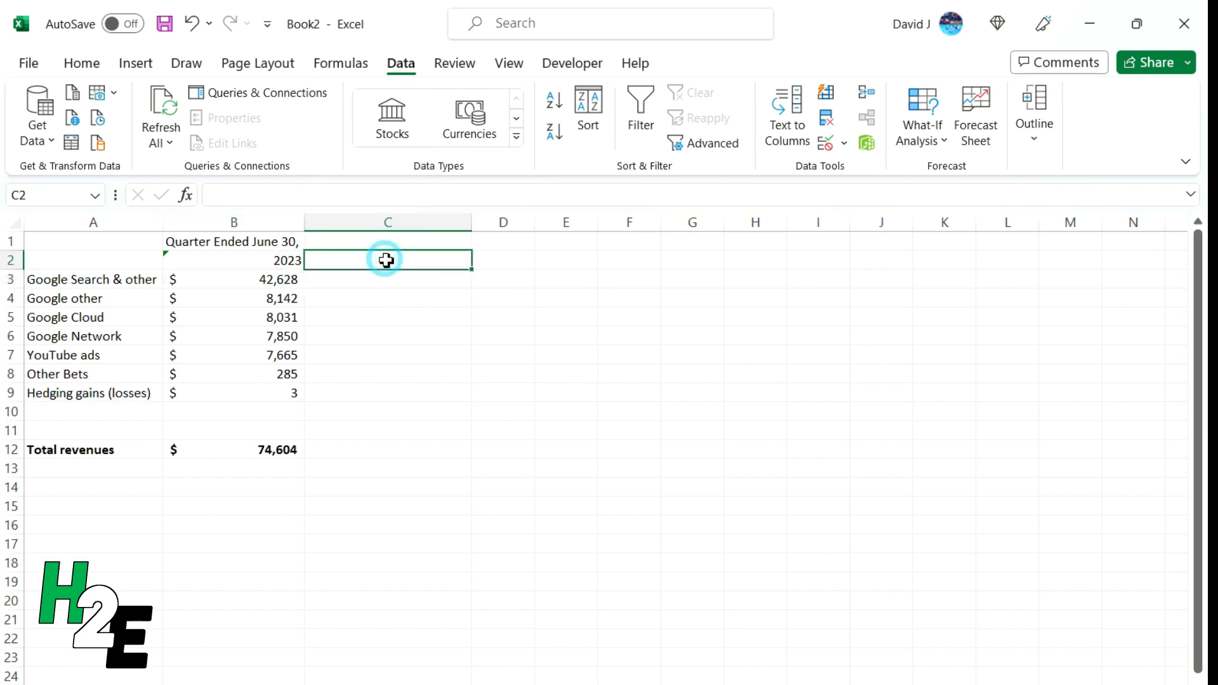
{"action": "type", "text": "Label"}
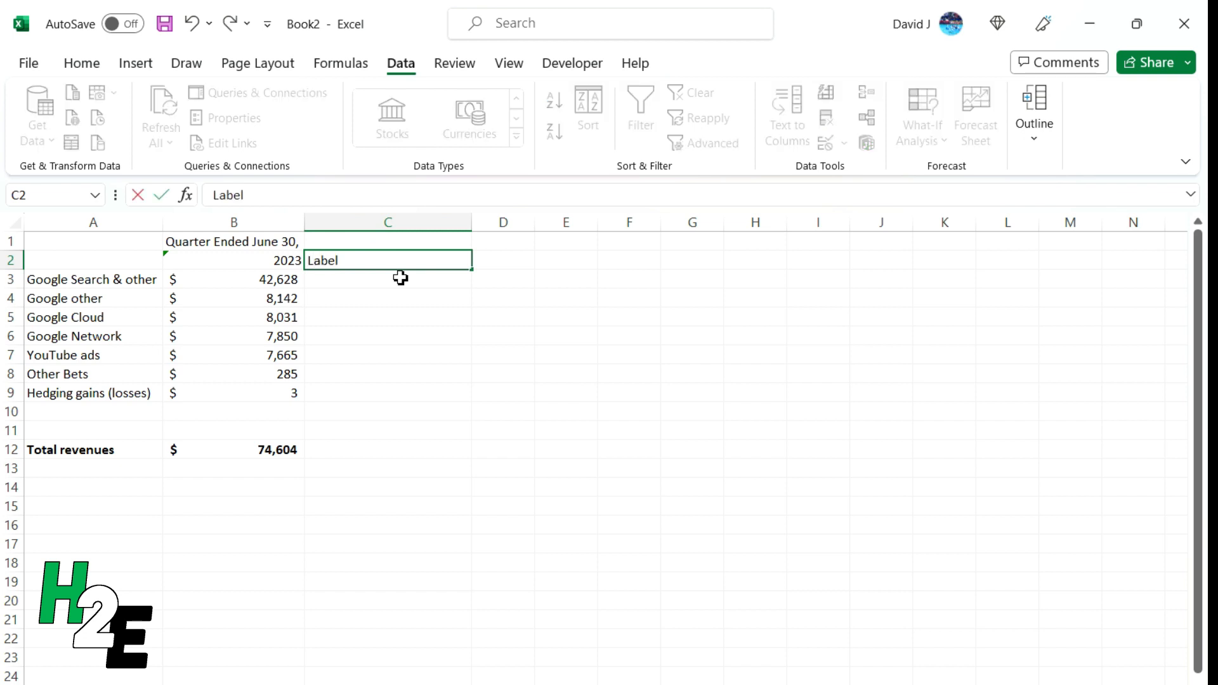
{"action": "key", "text": "Return"}
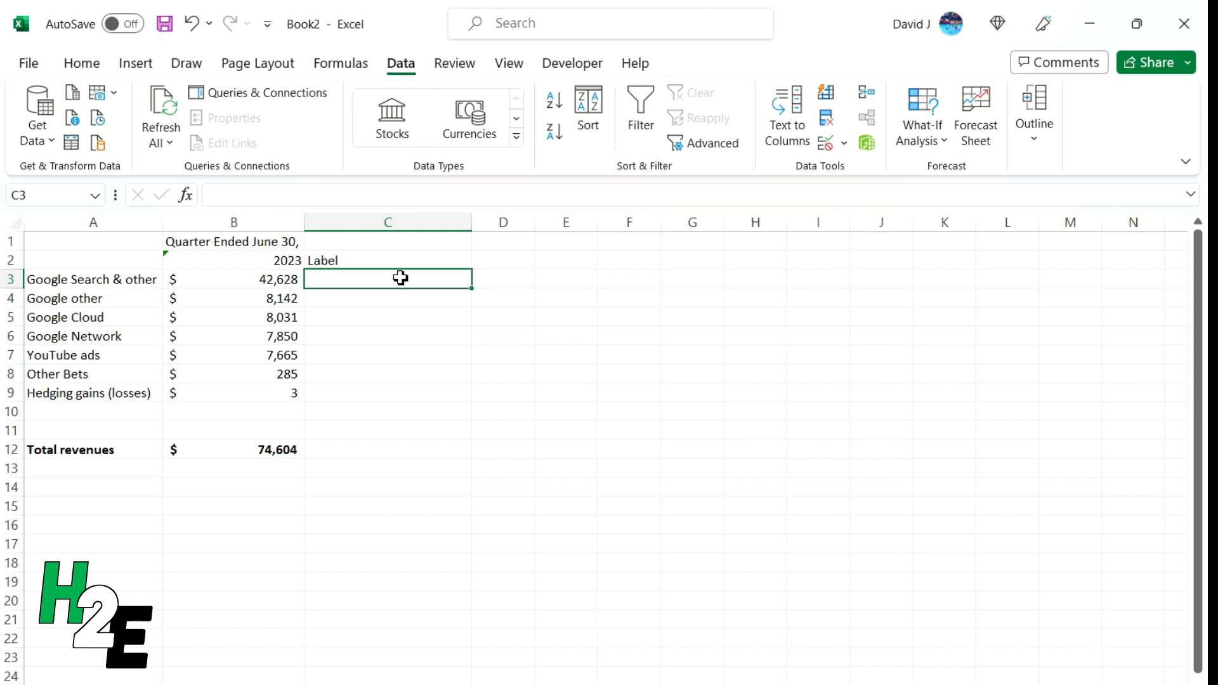
Build a formula in C3 joining the category name, a space and its share of total revenues: =A3&" "&B3/$B$12.
{"action": "type", "text": "="}
{"action": "key", "text": "Left"}
{"action": "key", "text": "Left"}
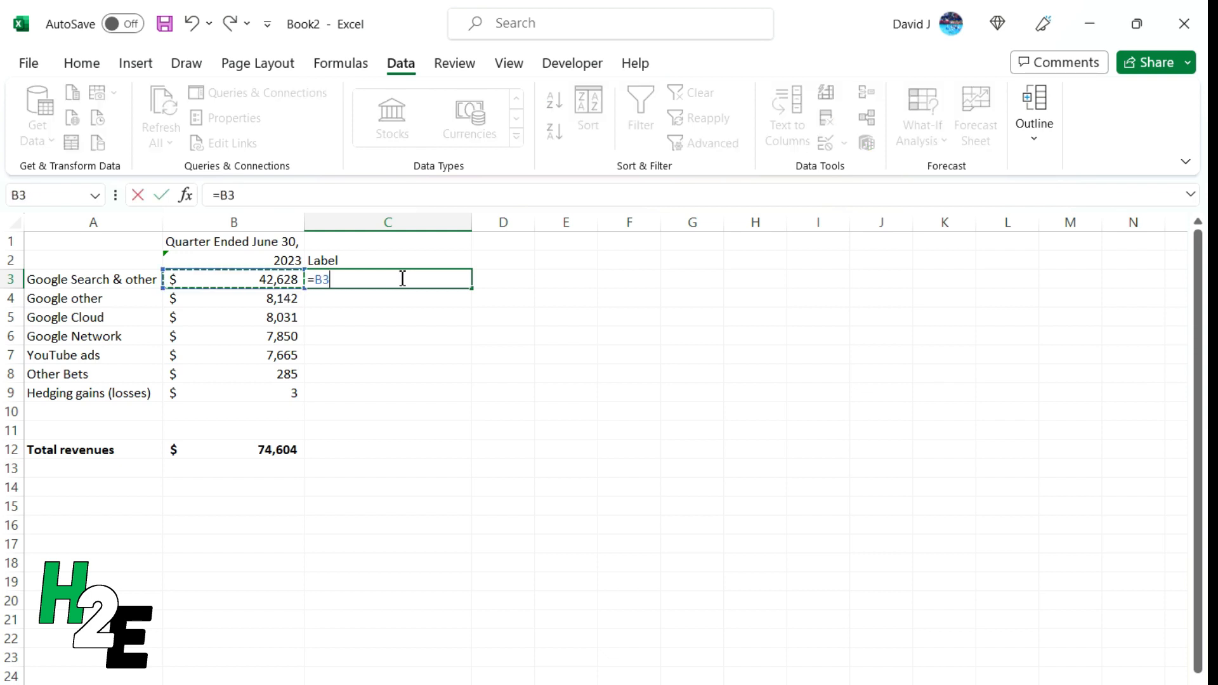
{"action": "type", "text": "&\" "}
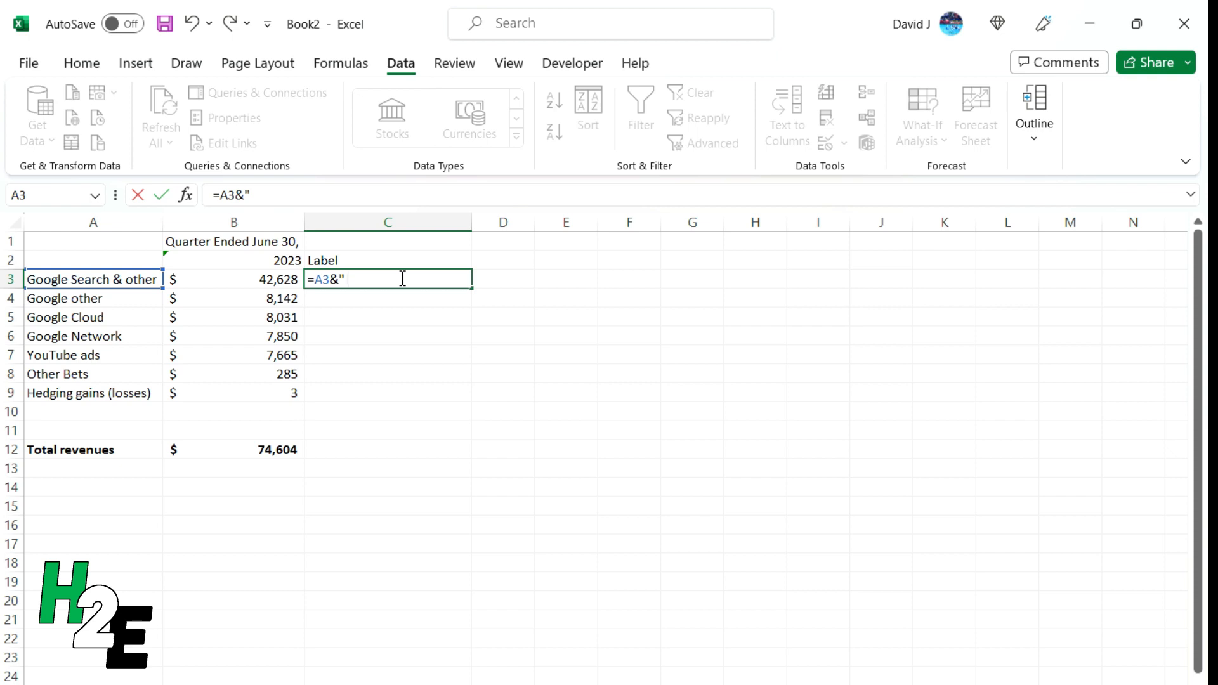
{"action": "type", "text": "\"&"}
{"action": "left_click", "coordinate": [297, 284]}
{"action": "type", "text": "/"}
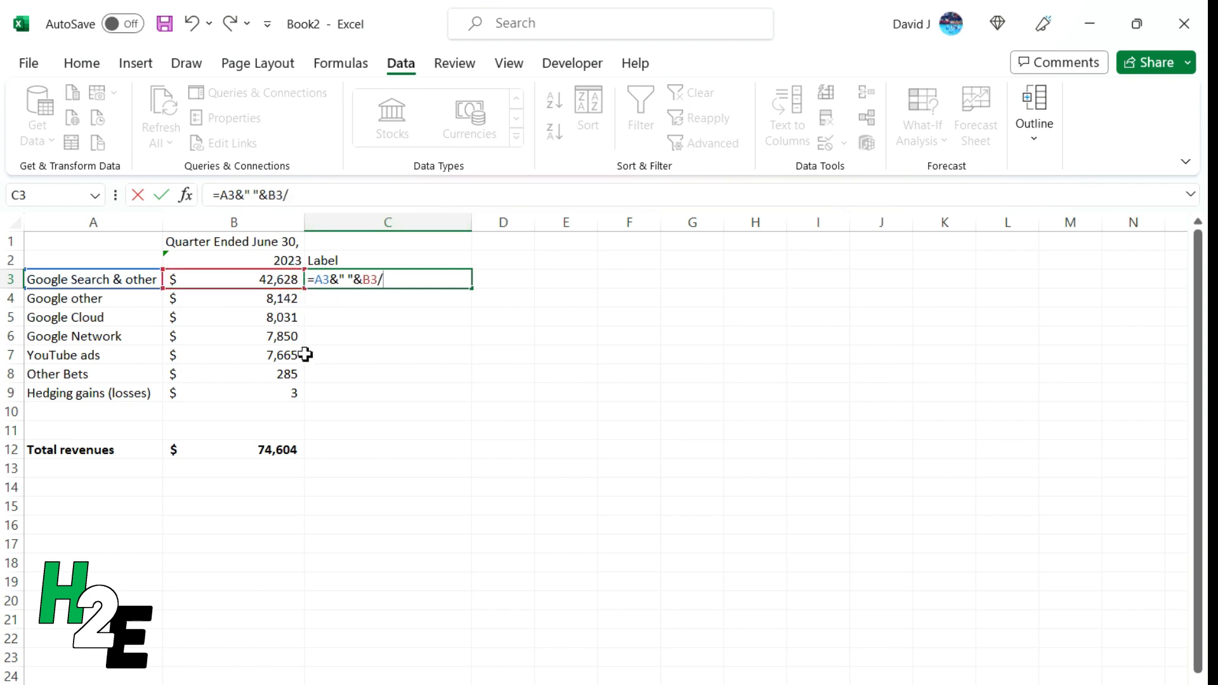
{"action": "left_click", "coordinate": [289, 444]}
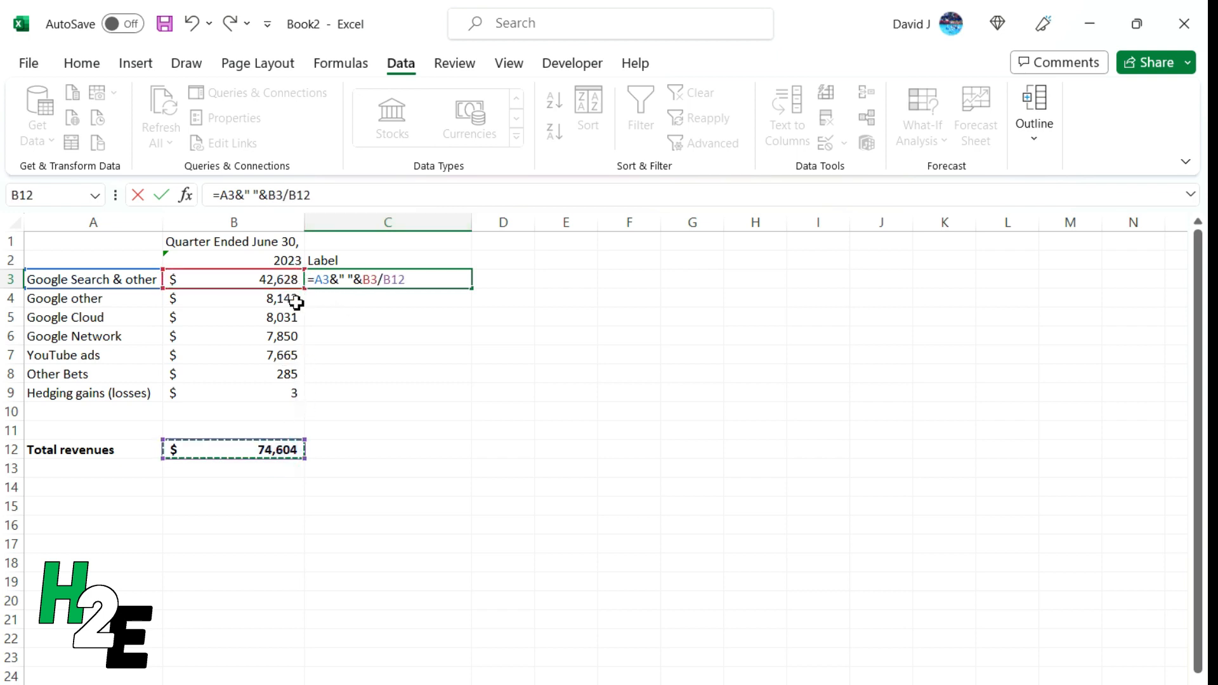
{"action": "left_click", "coordinate": [291, 195]}
{"action": "type", "text": "$"}
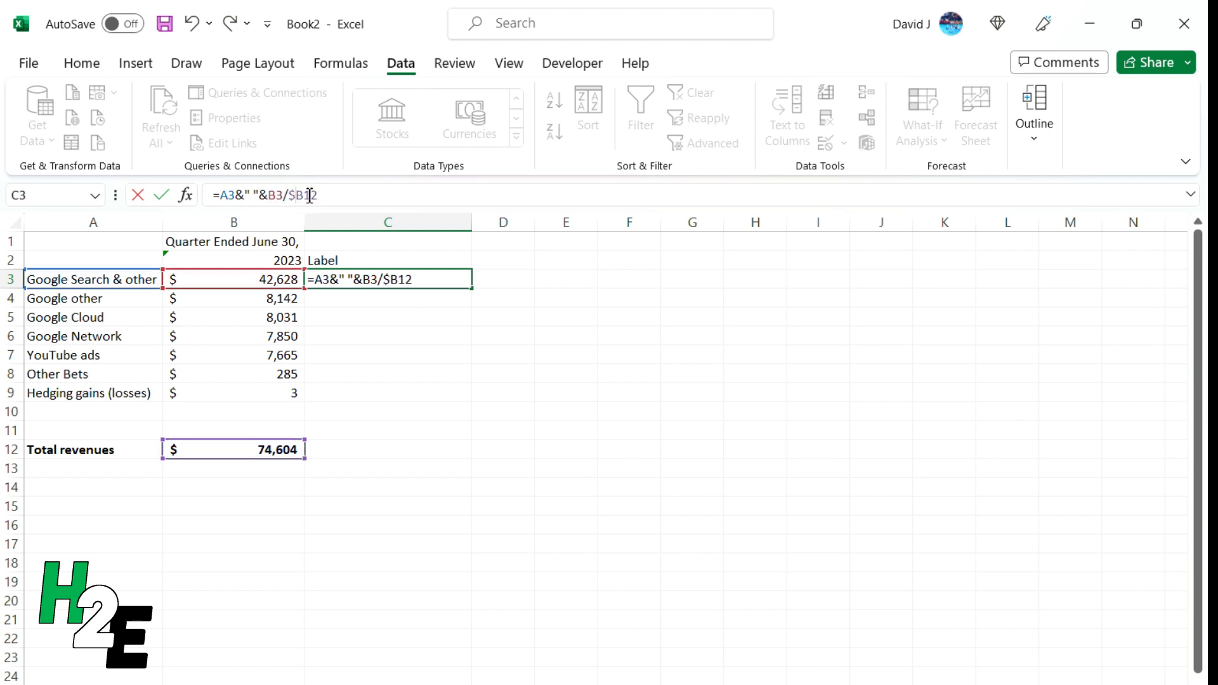
{"action": "type", "text": "$"}
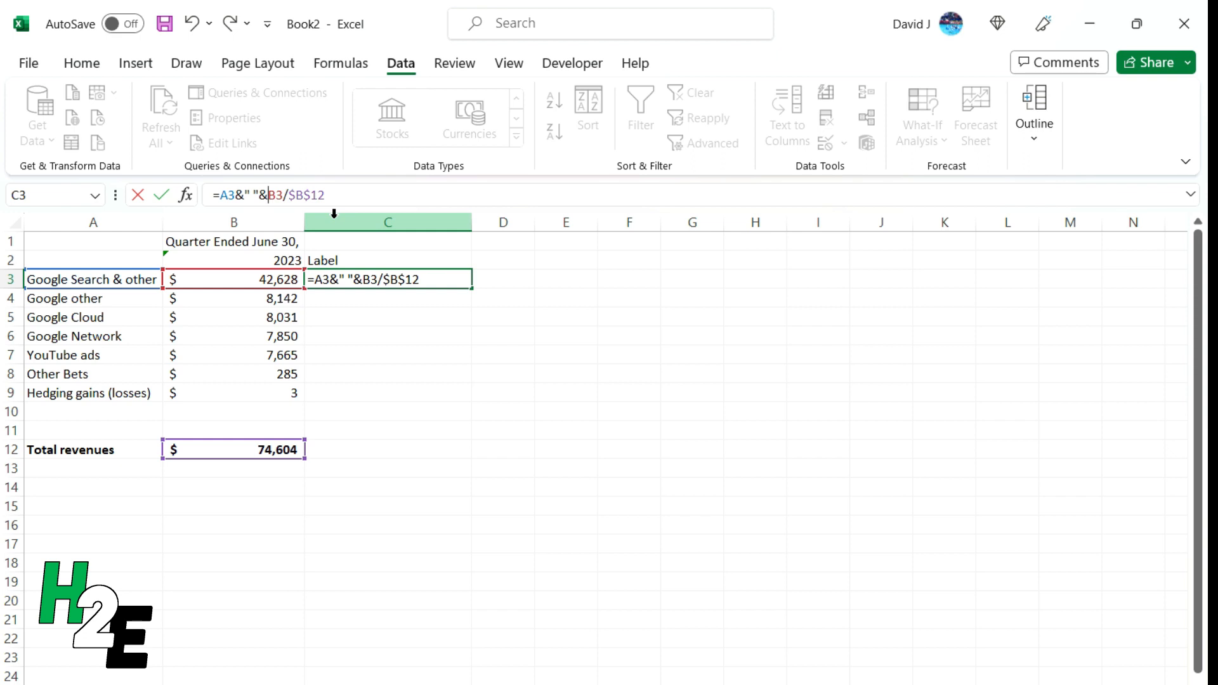
Wrap the share calculation in C3's formula in TEXT with the format "0.0%" and enter the formula.
{"action": "type", "text": "text("}
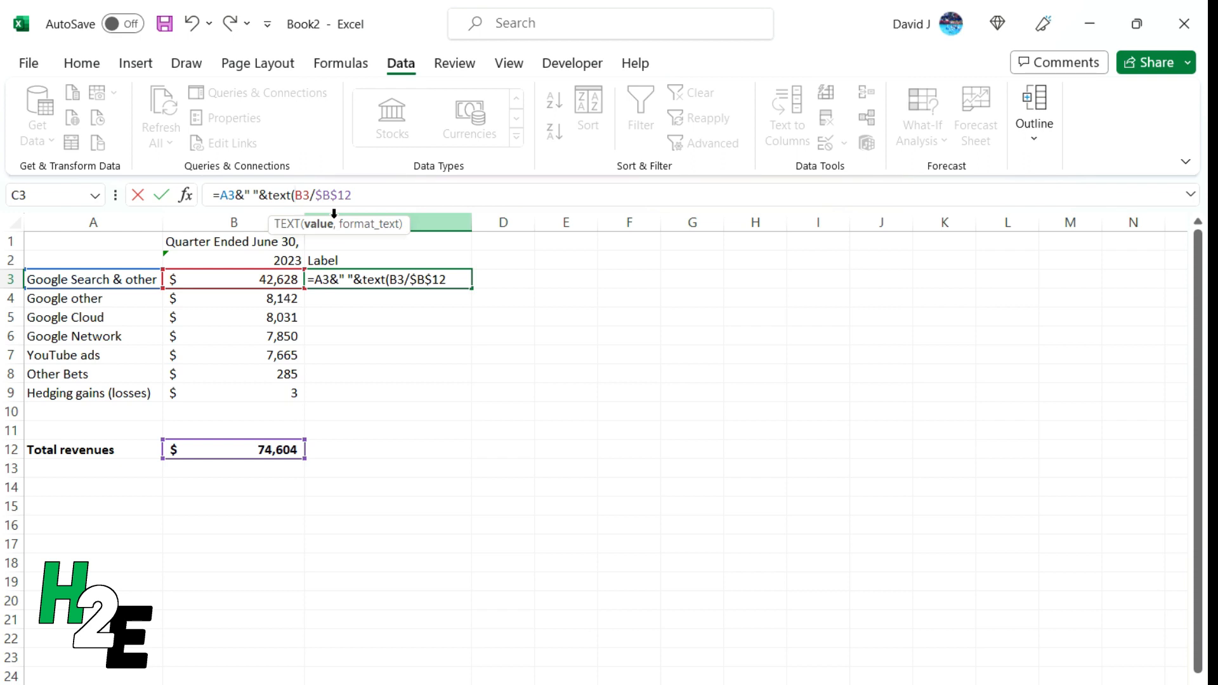
{"action": "key", "text": "Right"}
{"action": "key", "text": "Right"}
{"action": "key", "text": "Right"}
{"action": "key", "text": "Right"}
{"action": "key", "text": "Right"}
{"action": "key", "text": "Right"}
{"action": "key", "text": "Right"}
{"action": "key", "text": "Right"}
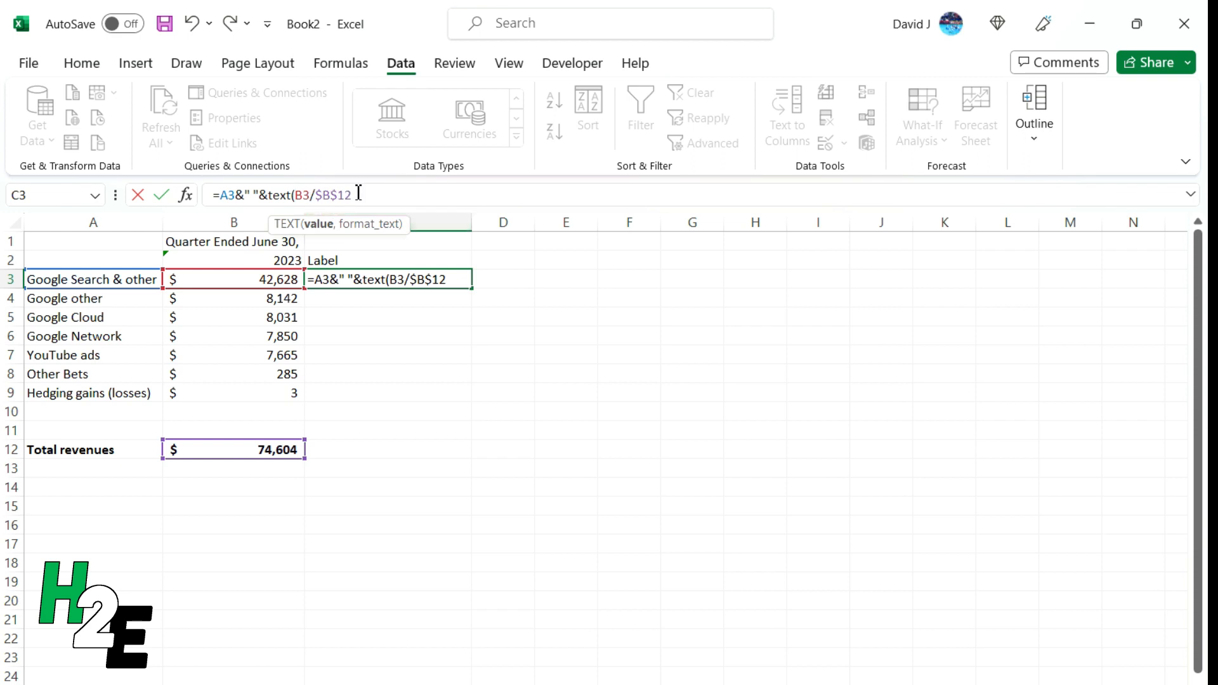
{"action": "type", "text": ",\"0.0"}
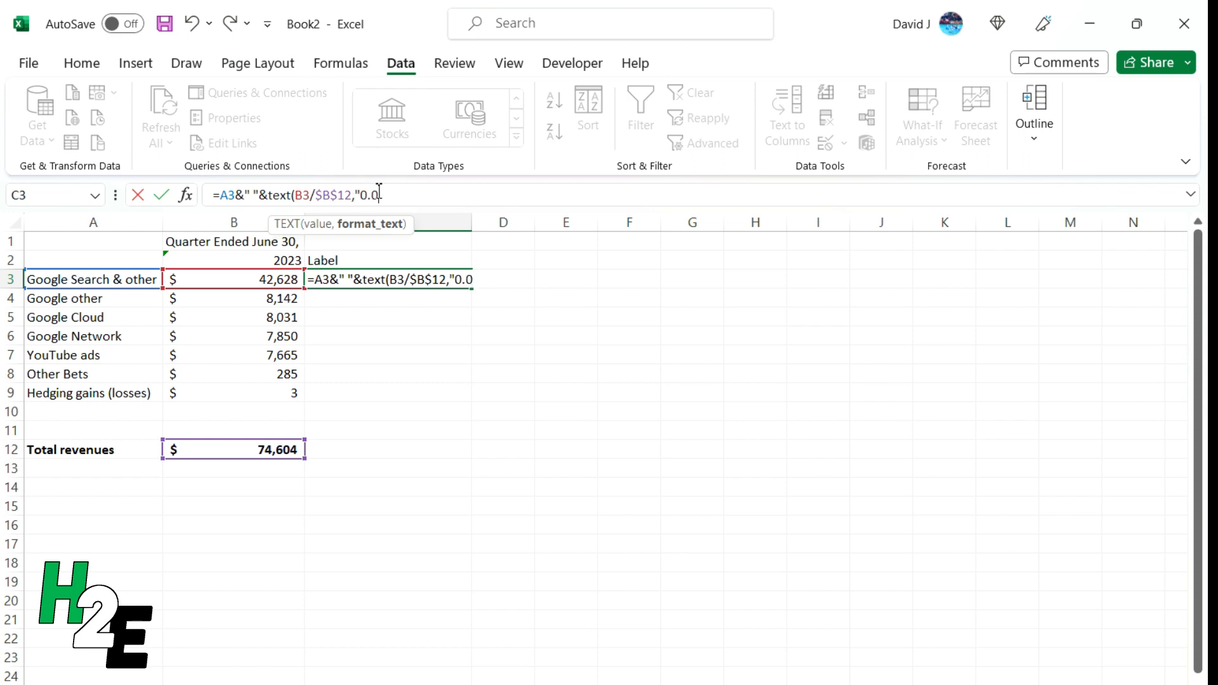
{"action": "type", "text": "%\")"}
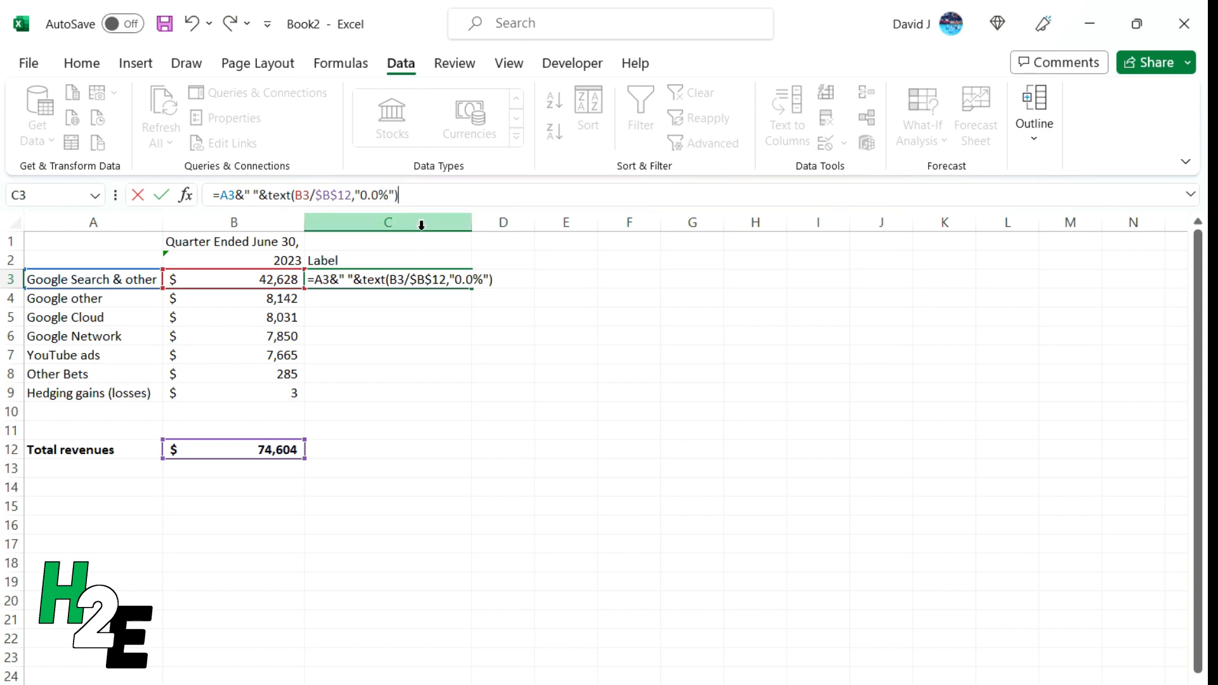
{"action": "key", "text": "Return"}
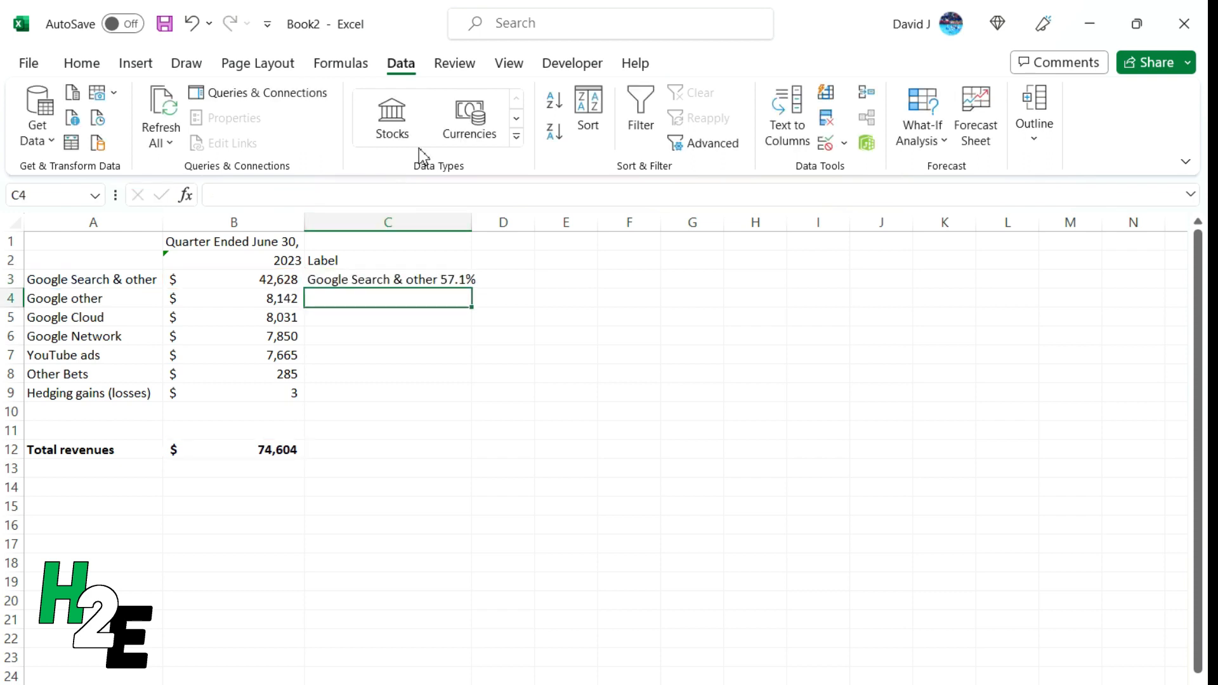
Fill the label formula from C3 down to C9 and widen column C to fit the labels.
{"action": "left_click", "coordinate": [470, 281]}
{"action": "left_click_drag", "start_coordinate": [477, 288], "coordinate": [482, 403]}
{"action": "left_click_drag", "start_coordinate": [473, 223], "coordinate": [490, 223]}
{"action": "left_click", "coordinate": [537, 305]}
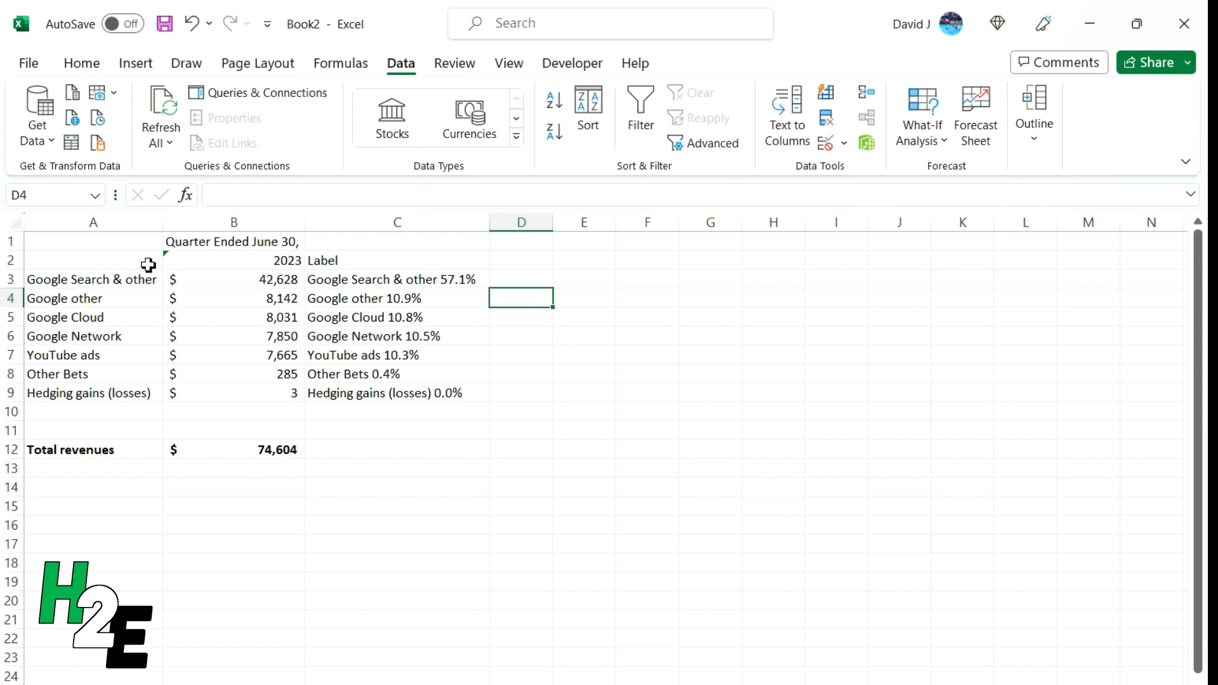
Insert a doughnut chart of the sorted revenue categories and amounts in A3:B9.
{"action": "left_click_drag", "start_coordinate": [147, 265], "coordinate": [250, 393]}
{"action": "left_click_drag", "start_coordinate": [156, 281], "coordinate": [223, 384]}
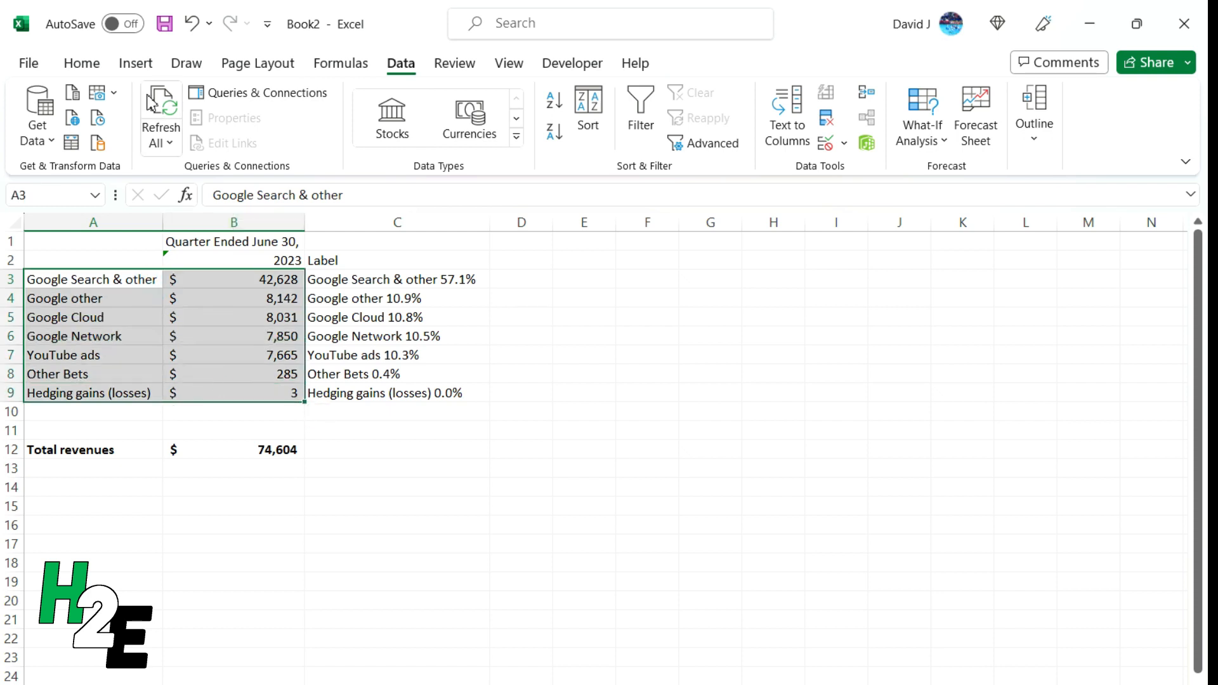
{"action": "left_click", "coordinate": [137, 64]}
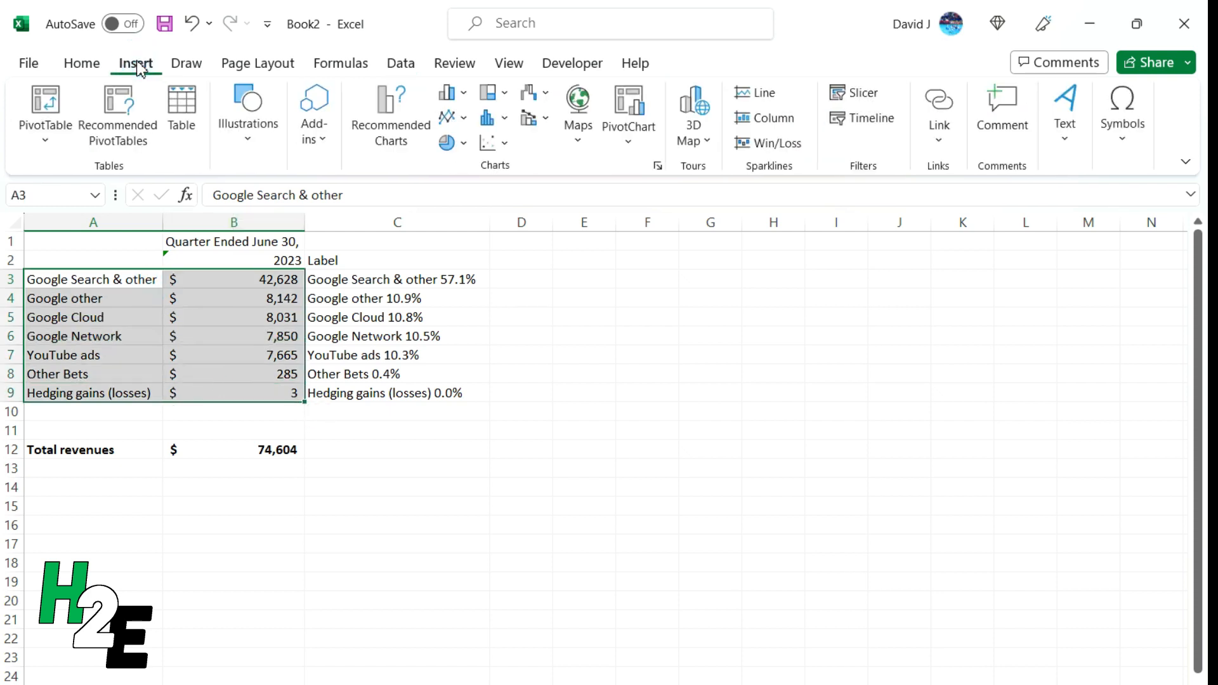
{"action": "left_click", "coordinate": [452, 143]}
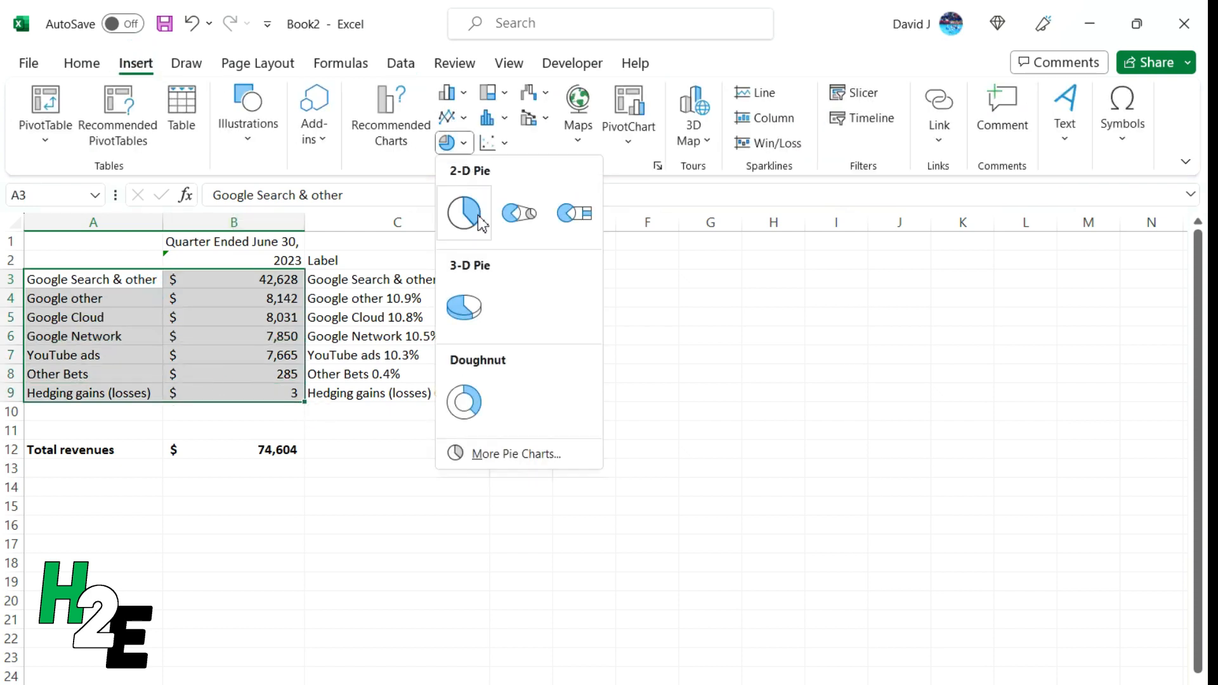
{"action": "left_click", "coordinate": [468, 394]}
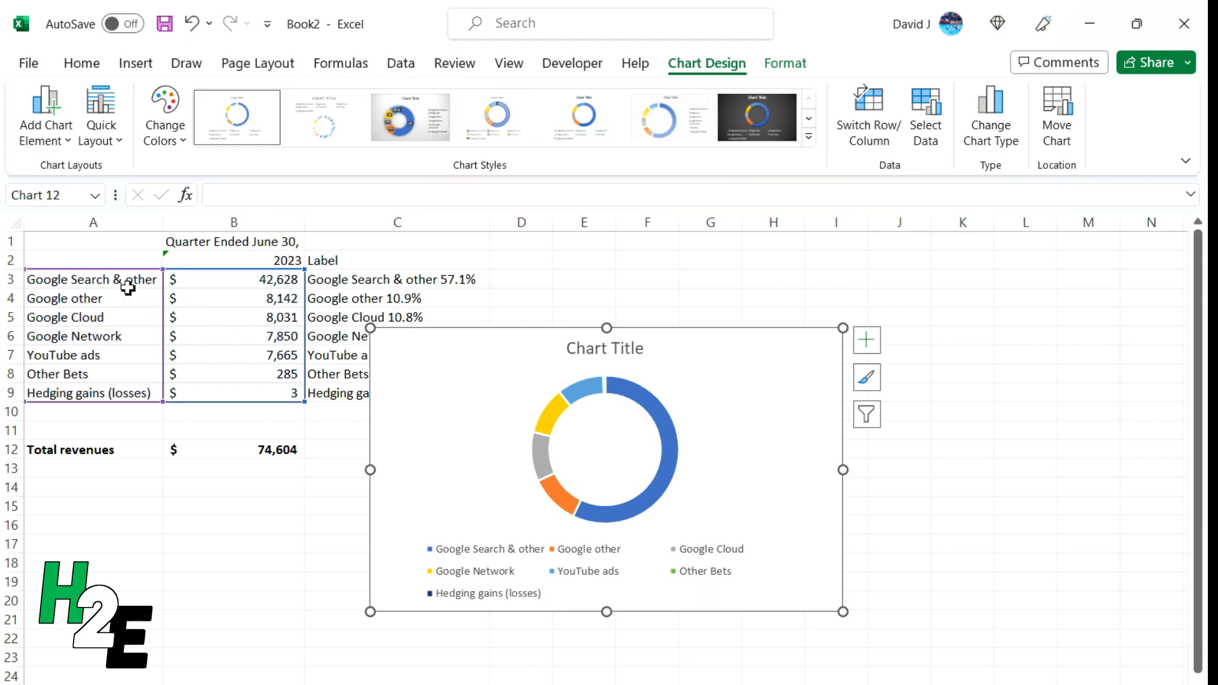
Set the doughnut chart's category axis labels to the range C3:C9.
{"action": "right_click", "coordinate": [476, 368]}
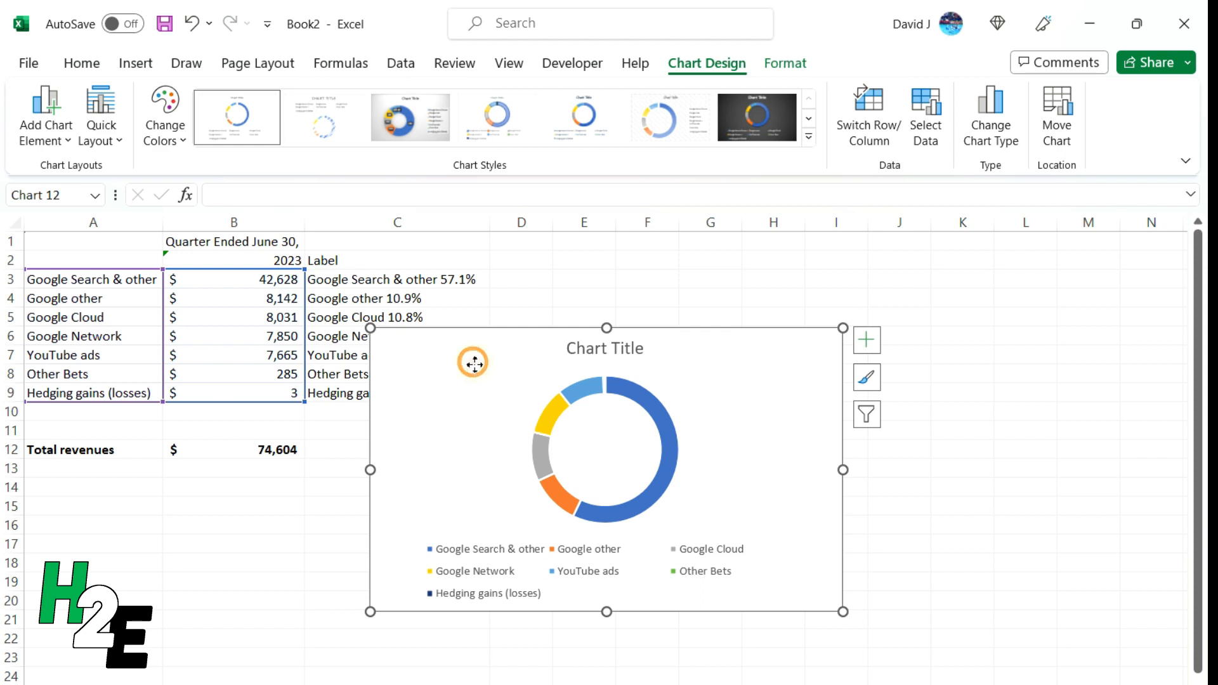
{"action": "left_click", "coordinate": [541, 444]}
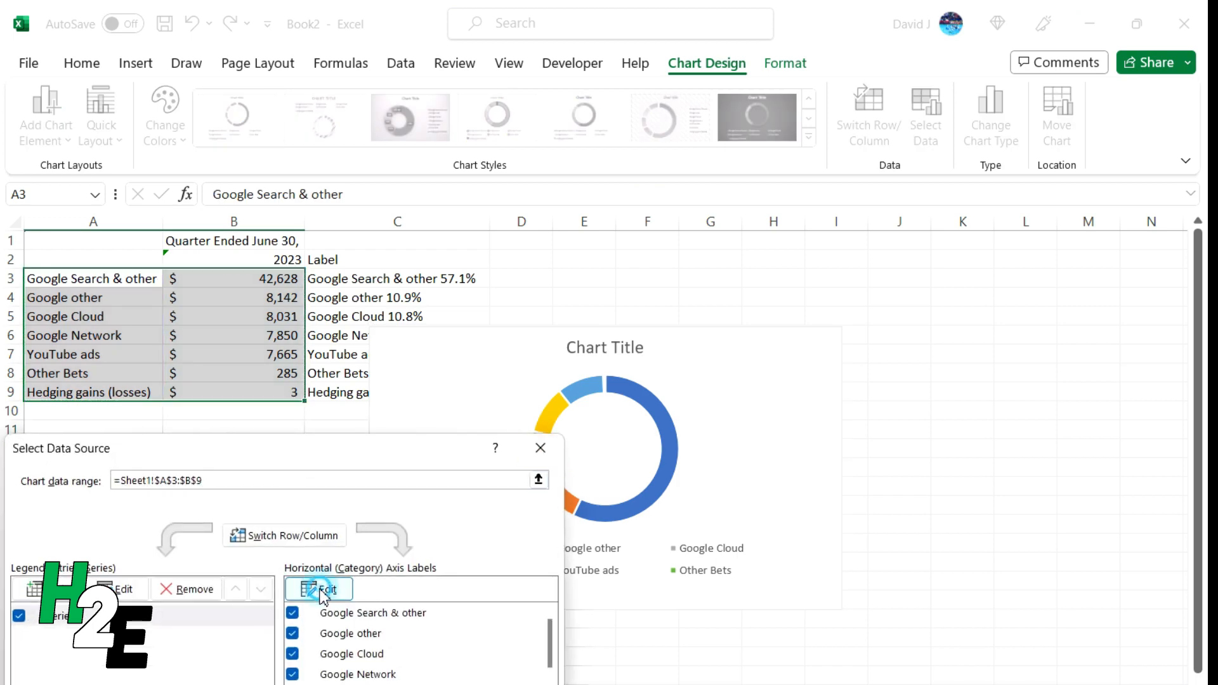
{"action": "left_click", "coordinate": [323, 590]}
{"action": "left_click_drag", "start_coordinate": [332, 277], "coordinate": [342, 394]}
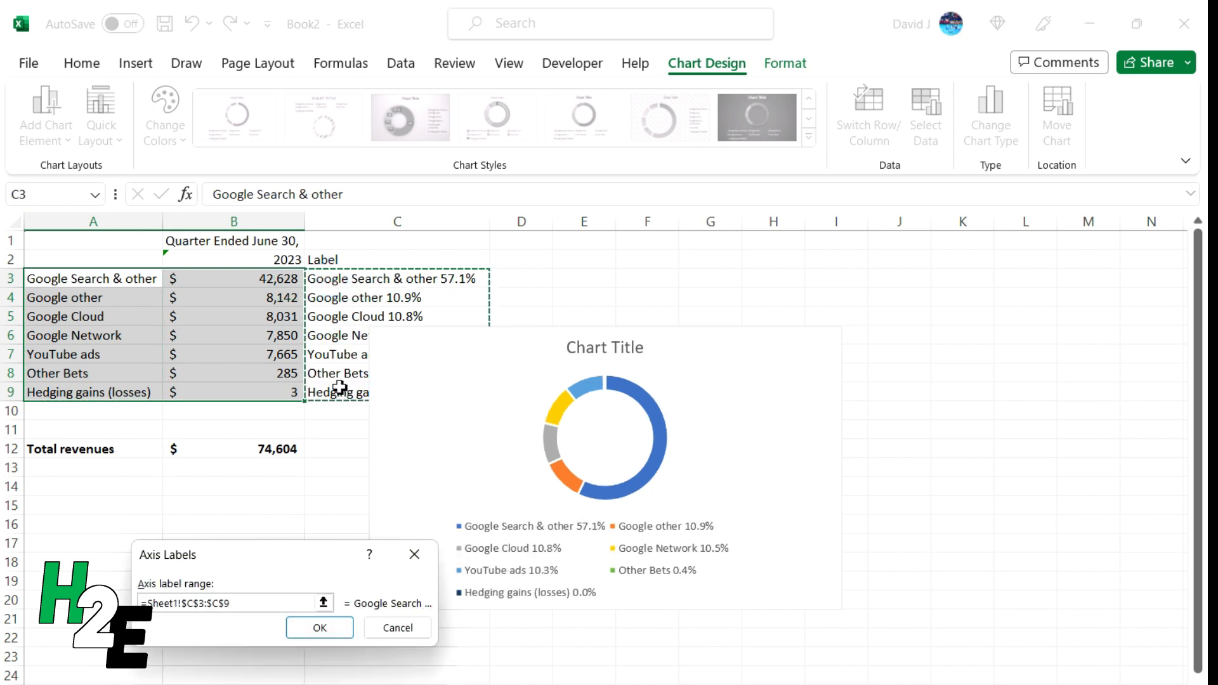
{"action": "key", "text": "Return"}
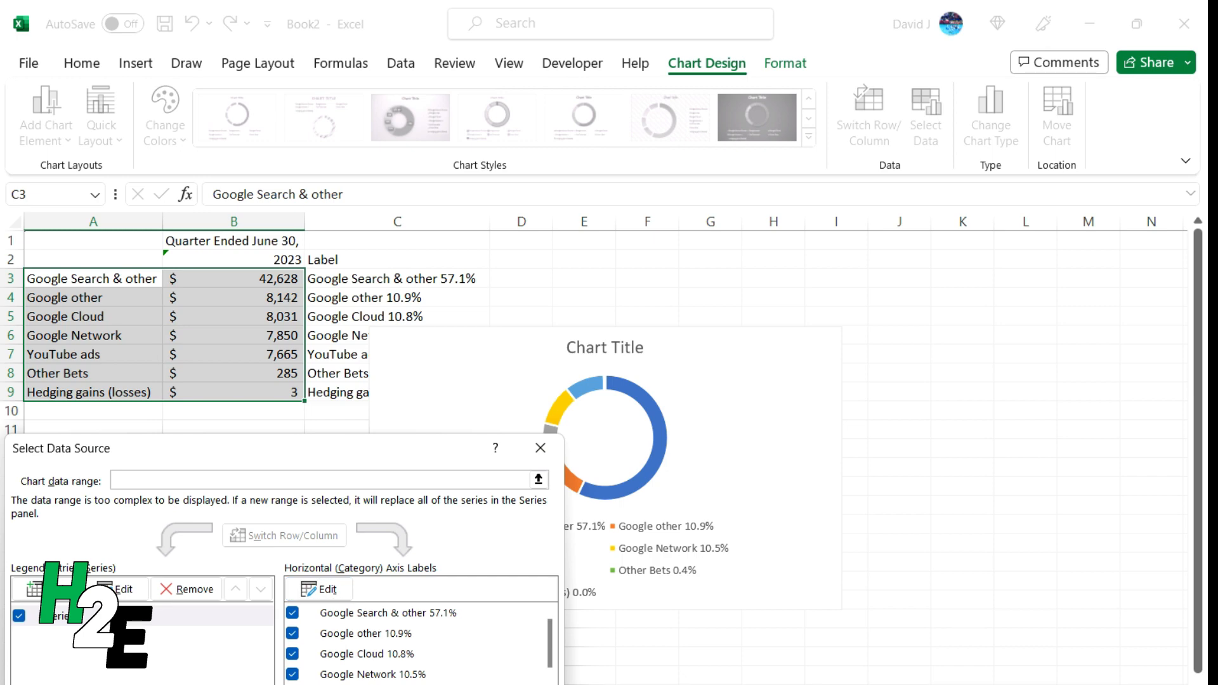
{"action": "key", "text": "Return"}
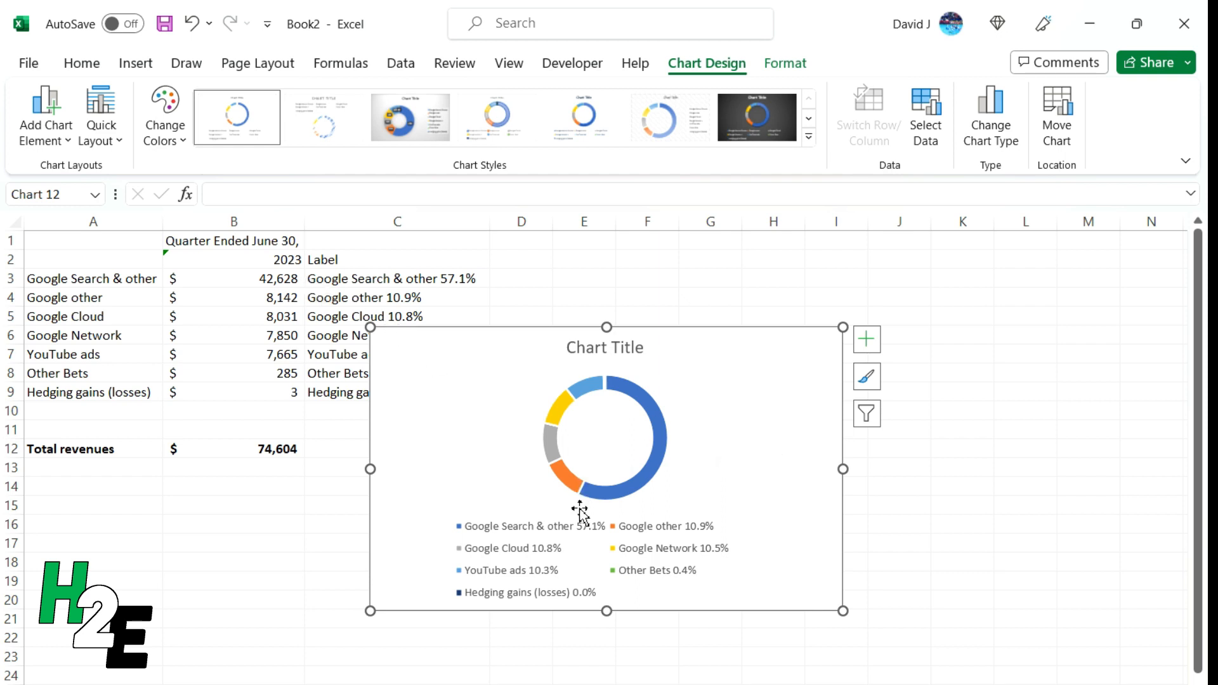
Set the doughnut chart's legend position to Right.
{"action": "left_click", "coordinate": [44, 130]}
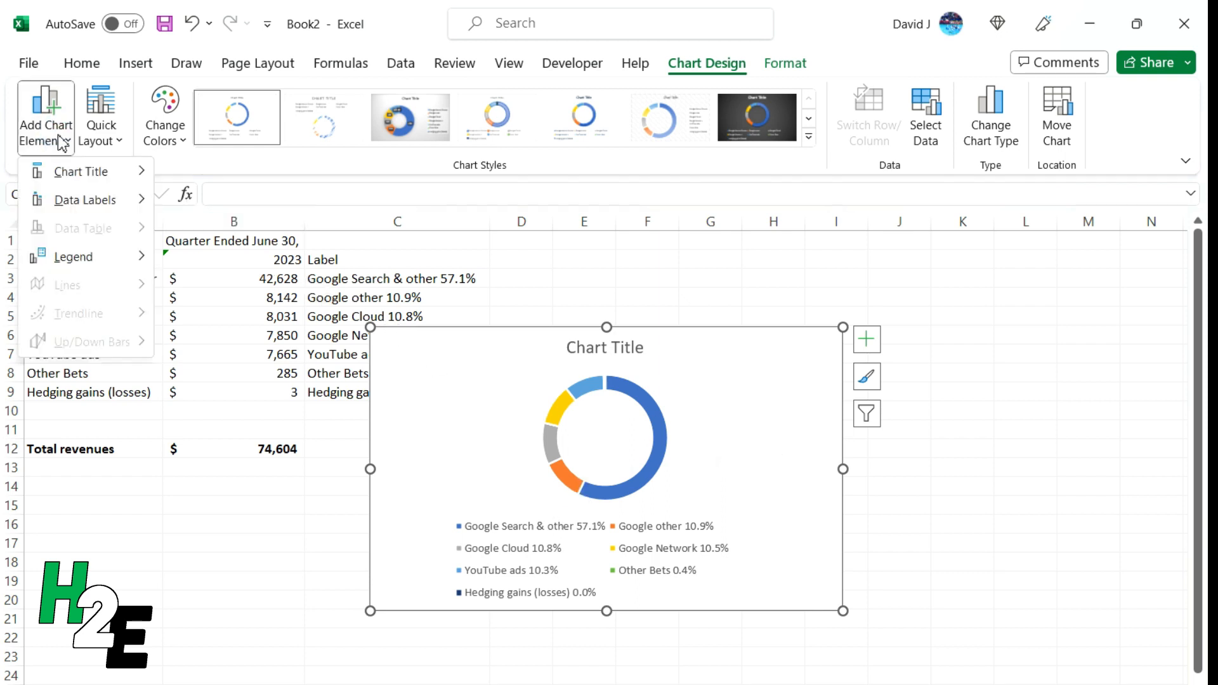
{"action": "mouse_move", "coordinate": [106, 260]}
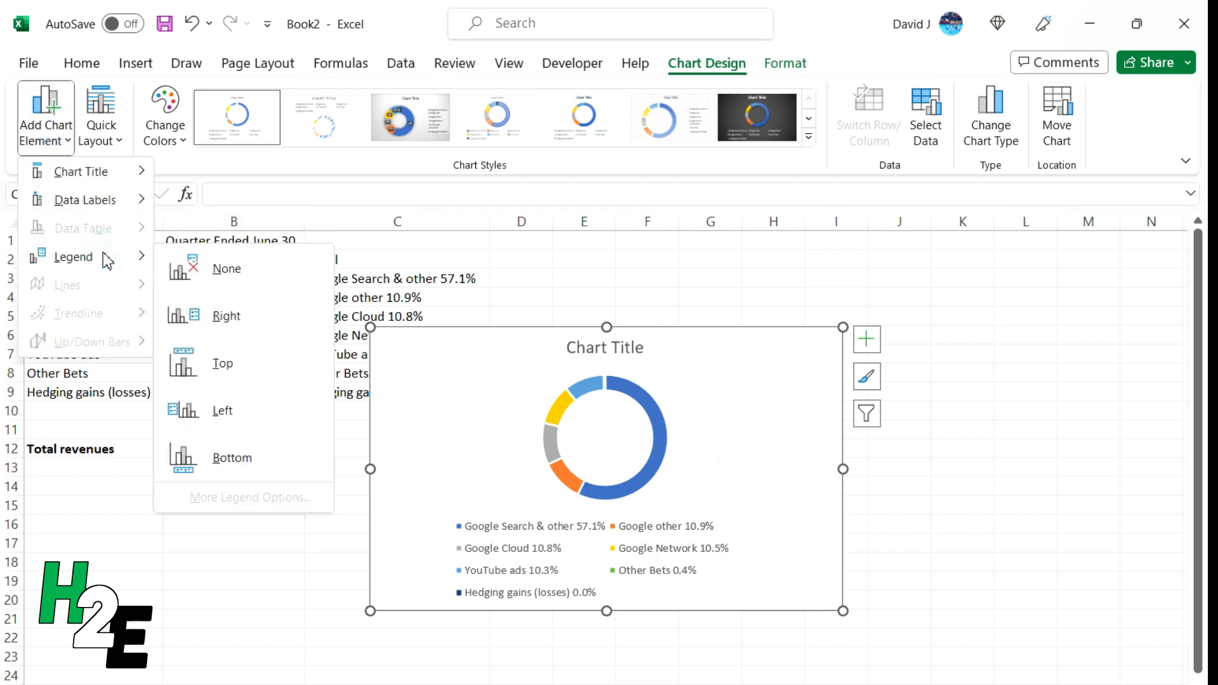
{"action": "left_click", "coordinate": [233, 314]}
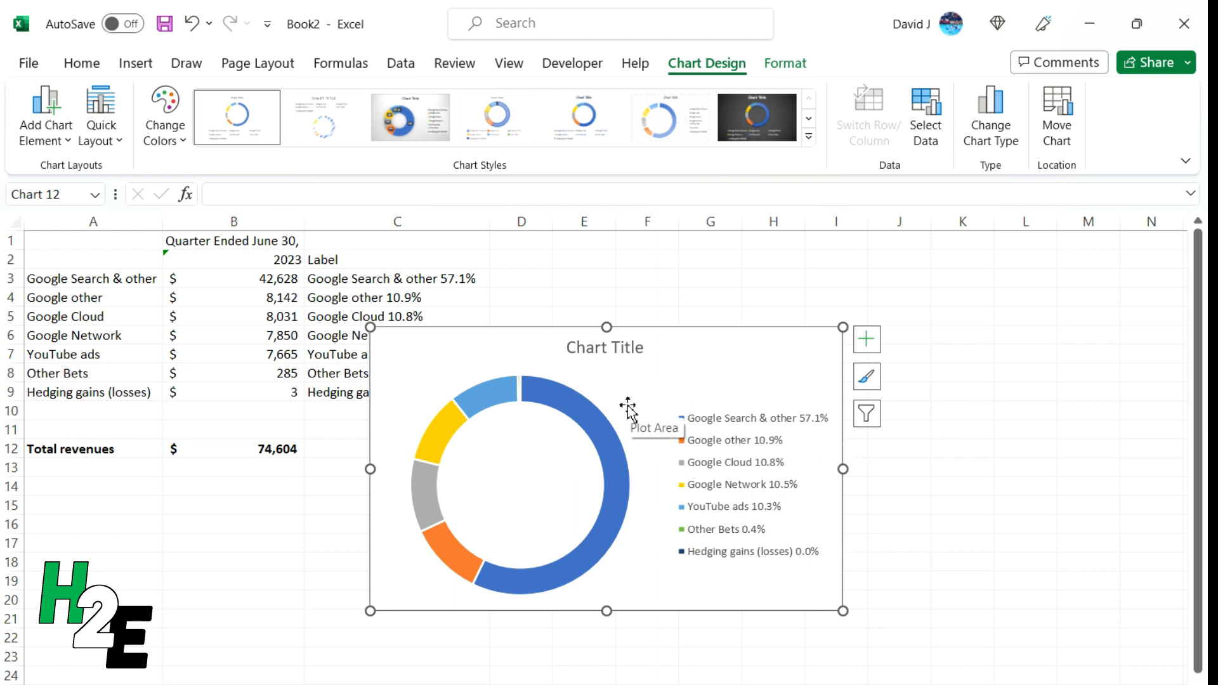
Move the legend into the doughnut's hole and enlarge the chart to span about rows 3 to 21.
{"action": "left_click", "coordinate": [707, 434]}
{"action": "left_click_drag", "start_coordinate": [776, 411], "coordinate": [551, 414]}
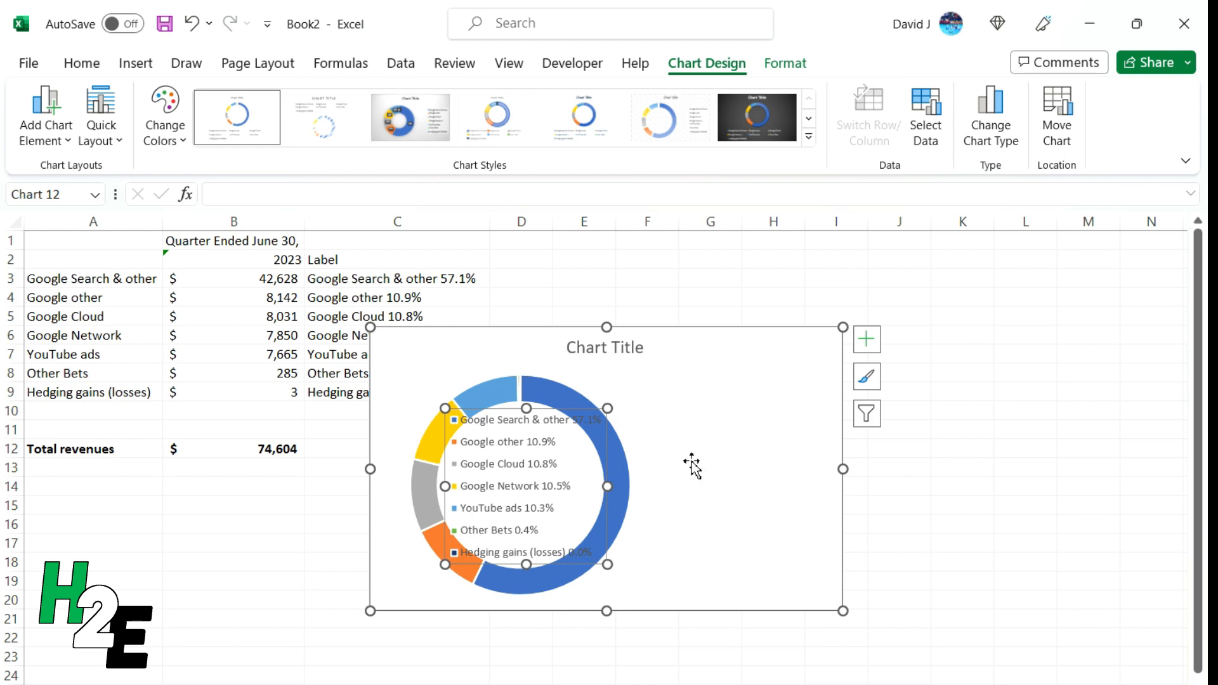
{"action": "left_click_drag", "start_coordinate": [708, 335], "coordinate": [627, 278]}
{"action": "left_click_drag", "start_coordinate": [748, 552], "coordinate": [808, 631]}
Move the plot area to the middle of the chart and re-centre the legend inside the doughnut's hole.
{"action": "left_click", "coordinate": [584, 490]}
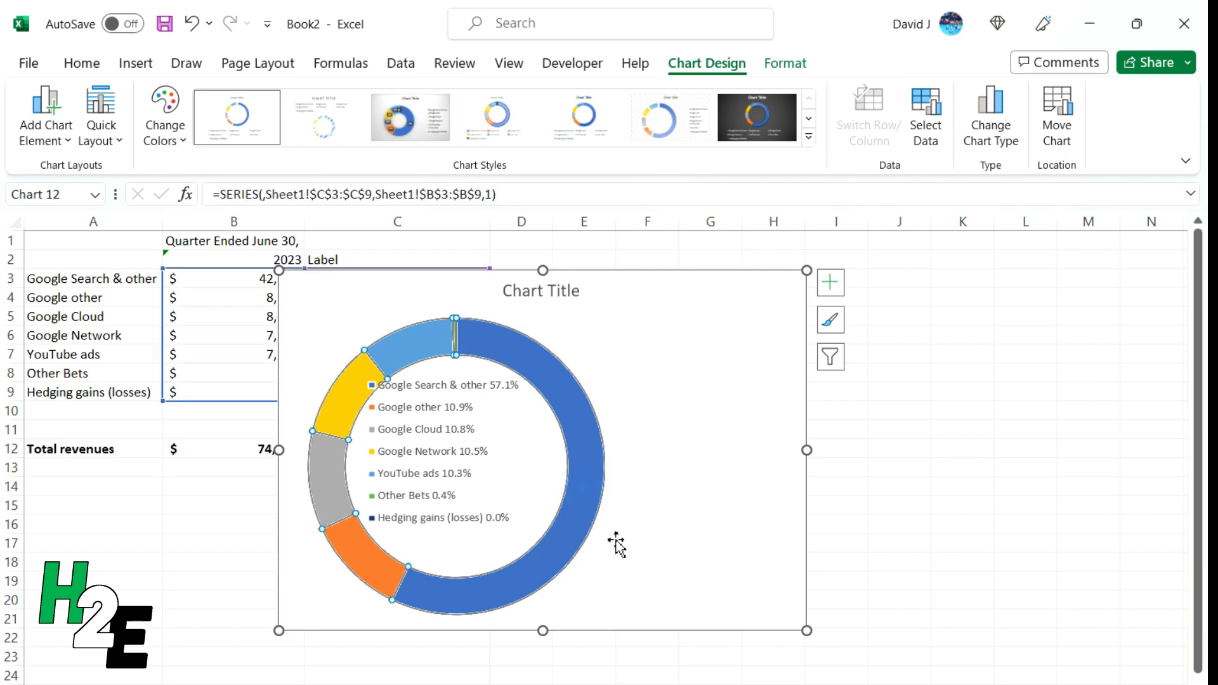
{"action": "left_click", "coordinate": [571, 366]}
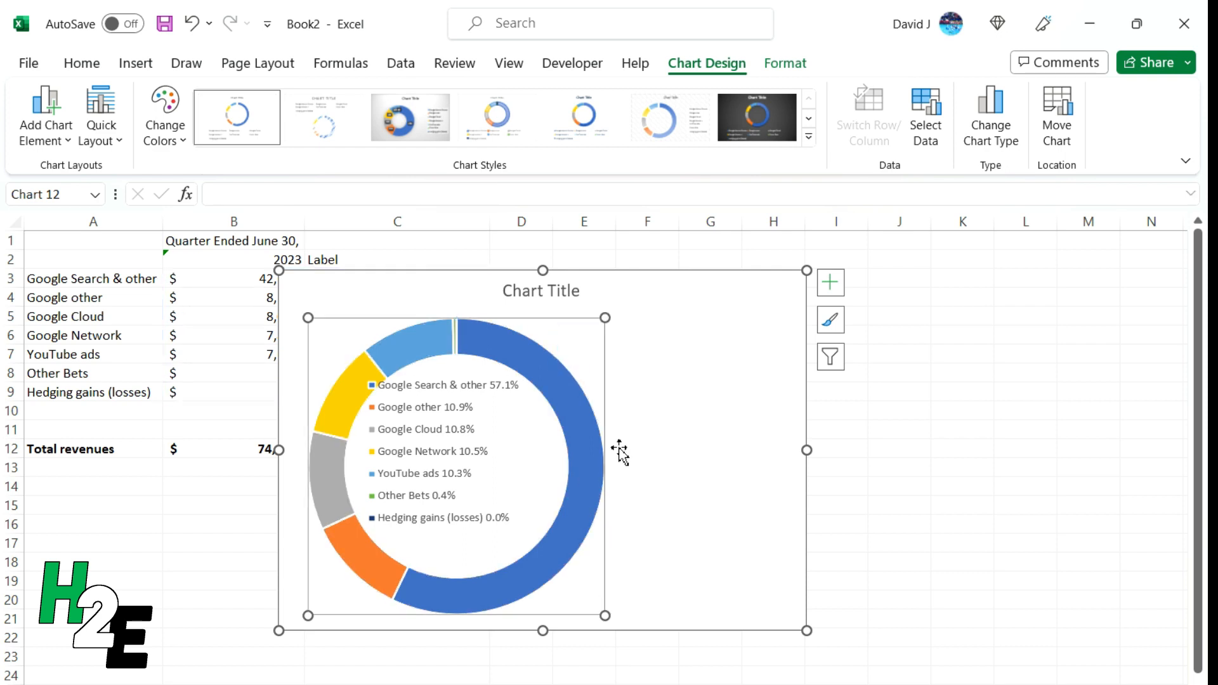
{"action": "left_click_drag", "start_coordinate": [574, 327], "coordinate": [670, 330]}
{"action": "left_click", "coordinate": [389, 388]}
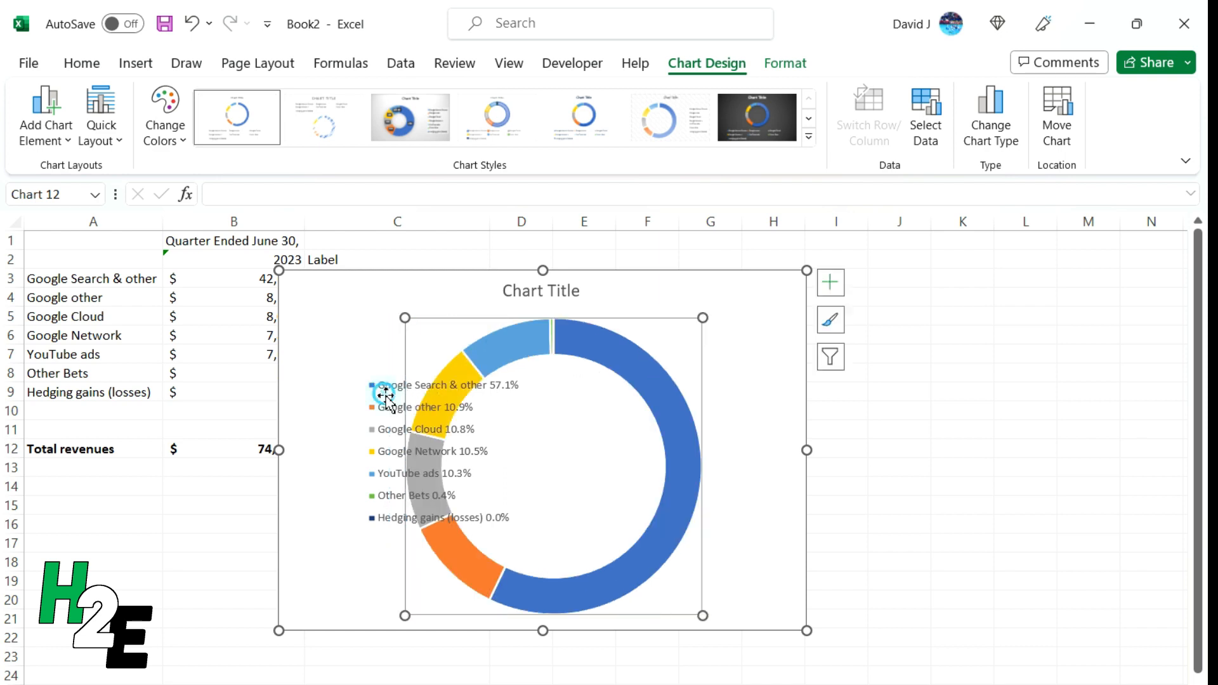
{"action": "left_click_drag", "start_coordinate": [410, 375], "coordinate": [521, 393]}
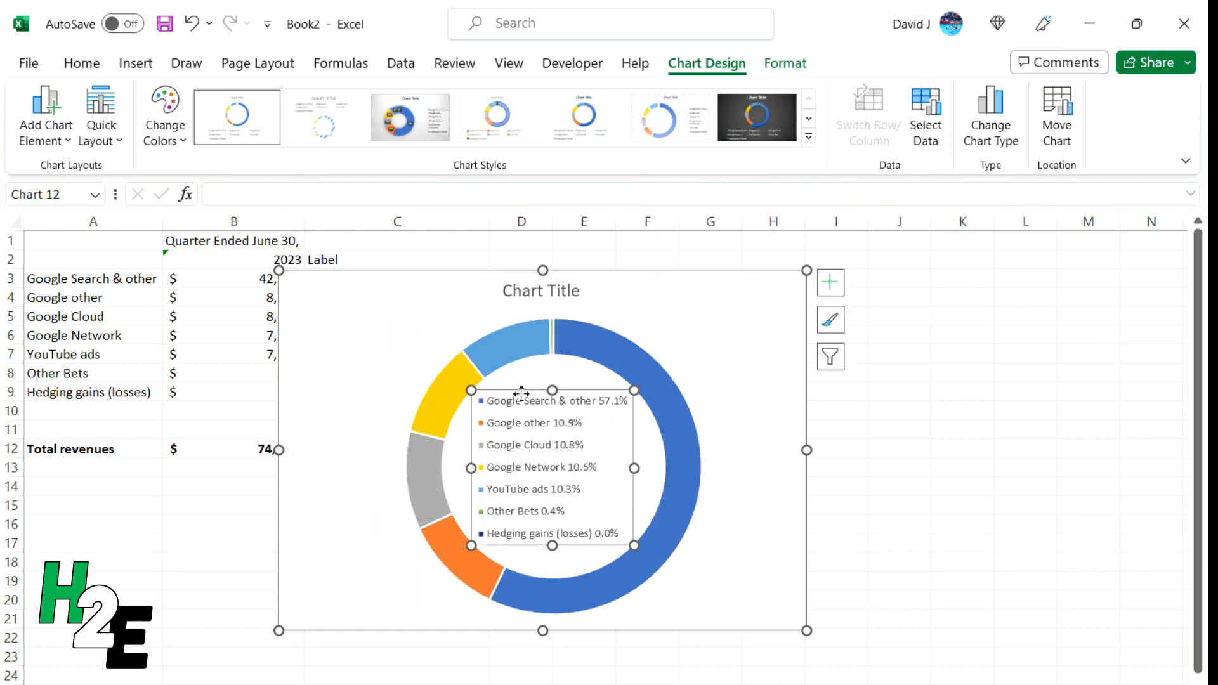
Delete the placeholder title from the doughnut chart.
{"action": "left_click", "coordinate": [538, 293]}
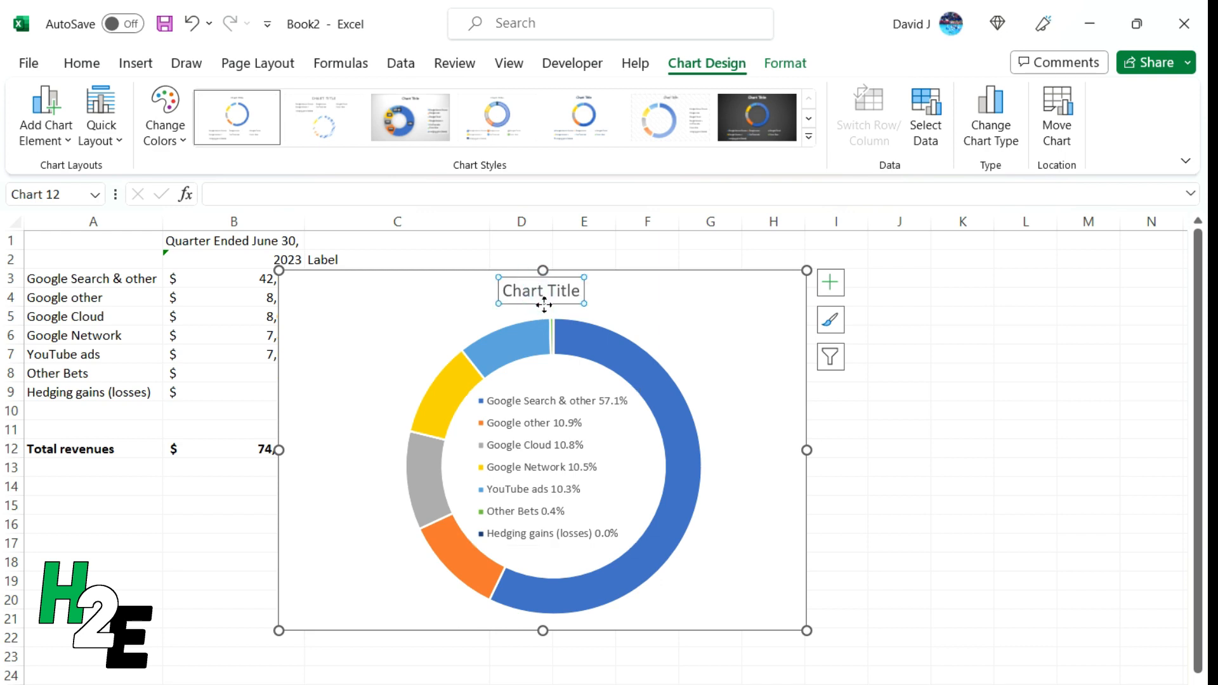
{"action": "key", "text": "Delete"}
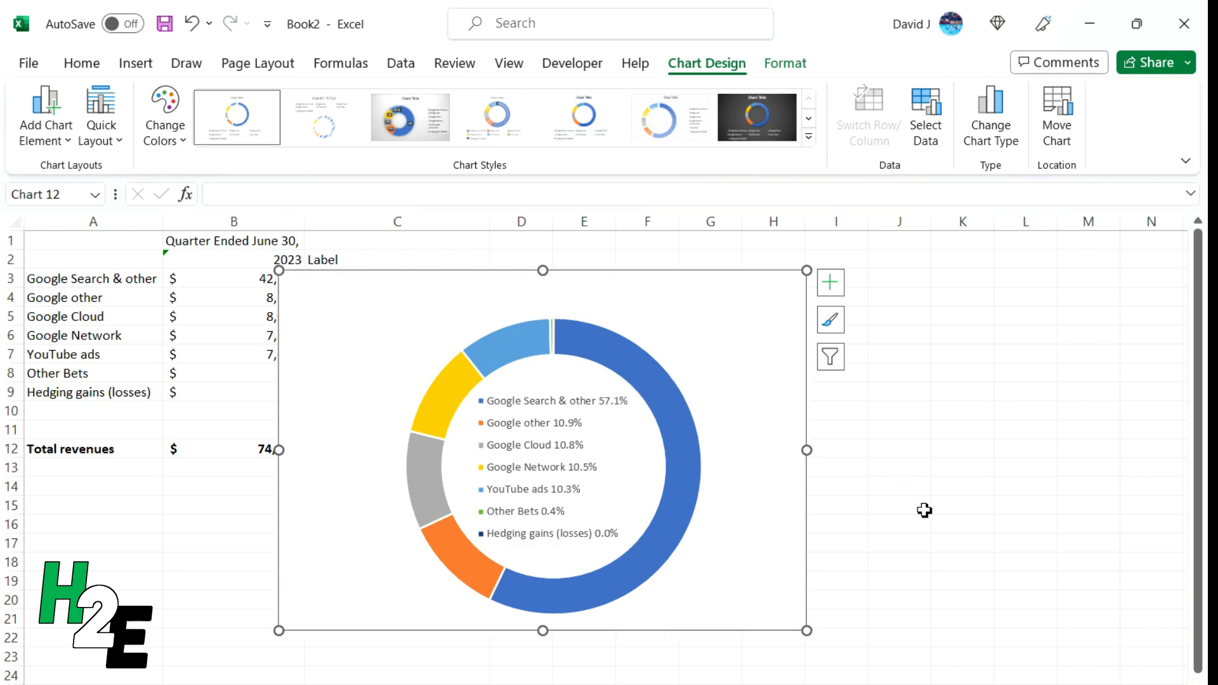
{"action": "left_click", "coordinate": [925, 511]}
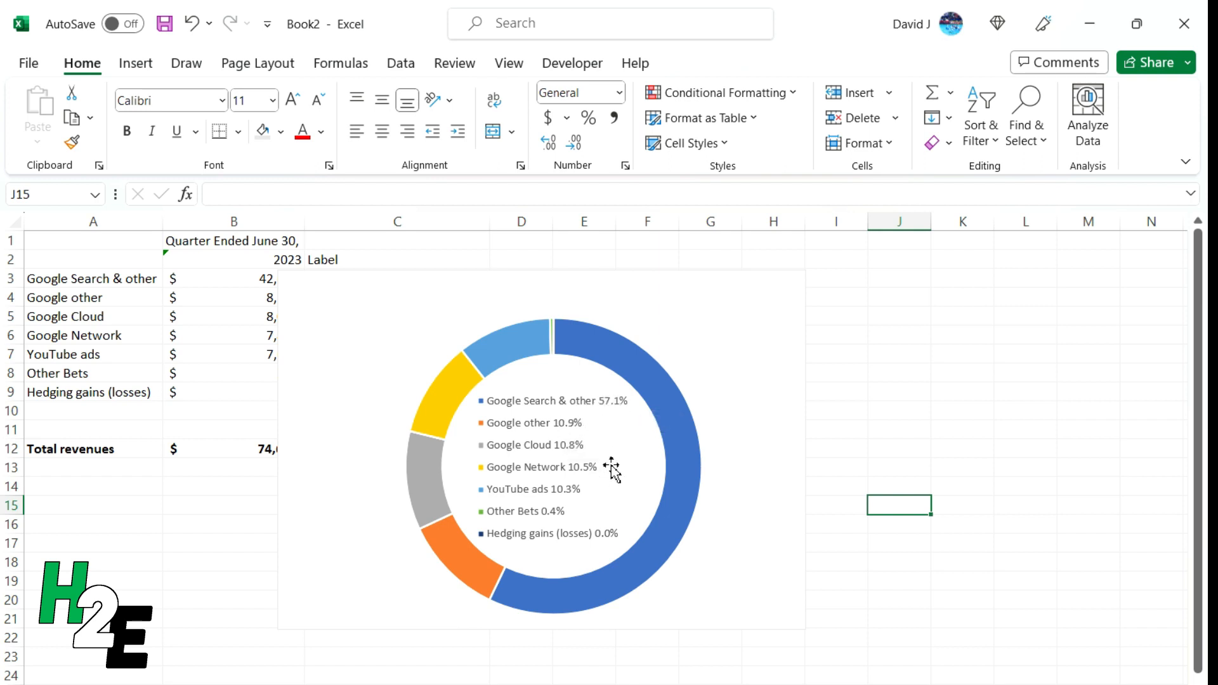
Change the chart's colors to the light blue monochromatic palette that runs from dark to light.
{"action": "mouse_move", "coordinate": [669, 416]}
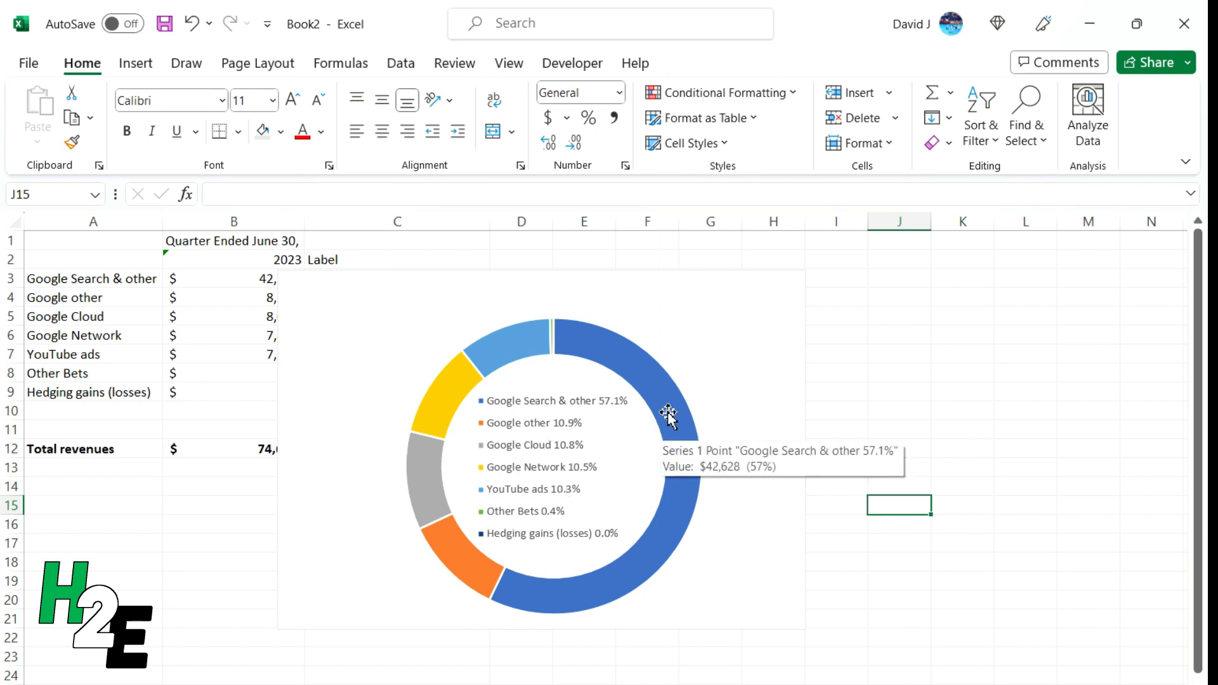
{"action": "left_click", "coordinate": [668, 417]}
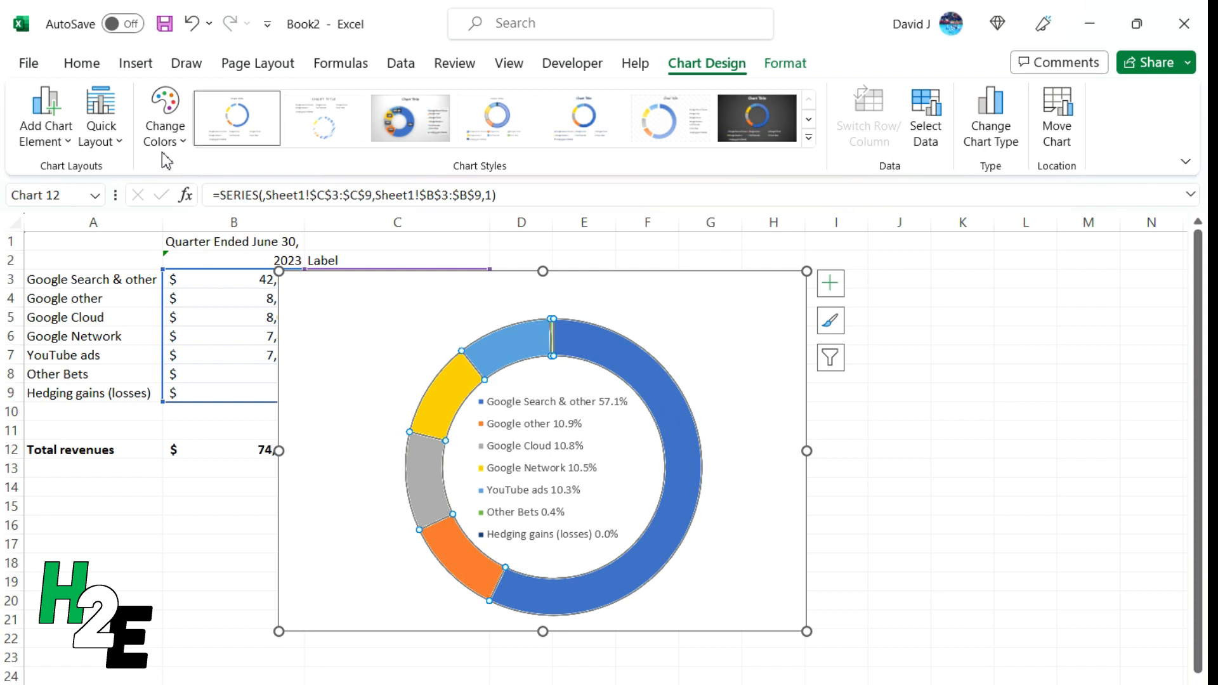
{"action": "left_click", "coordinate": [165, 123]}
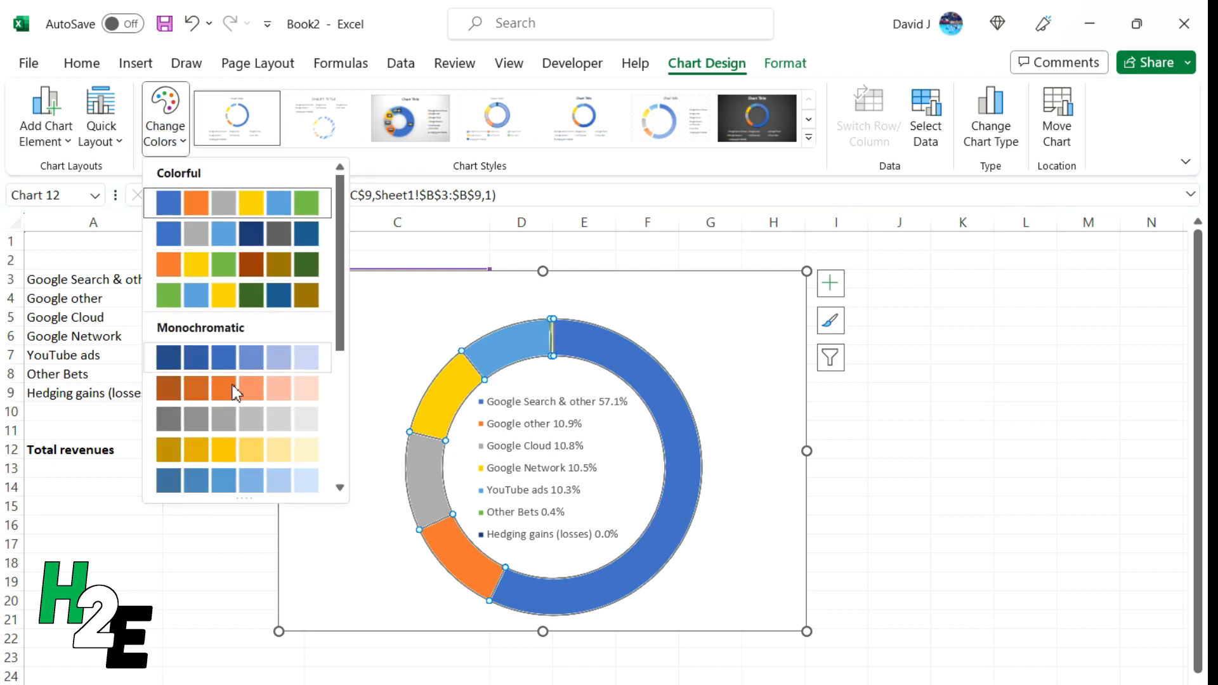
{"action": "left_click", "coordinate": [249, 475]}
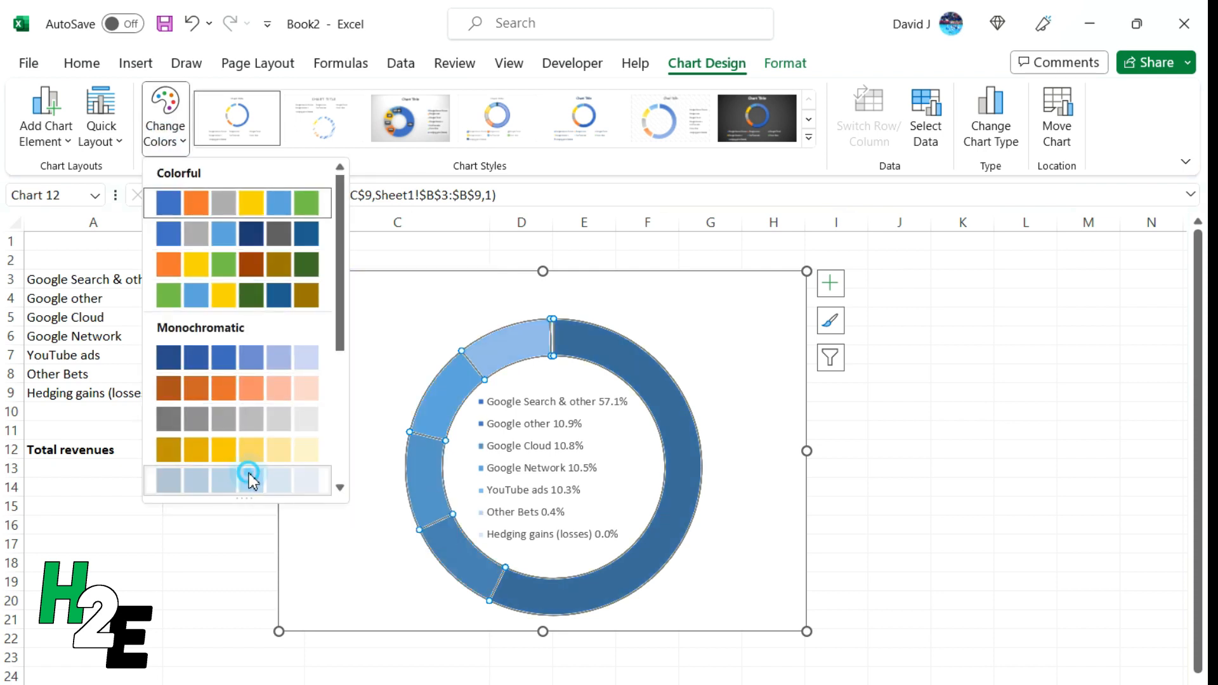
{"action": "left_click", "coordinate": [916, 473]}
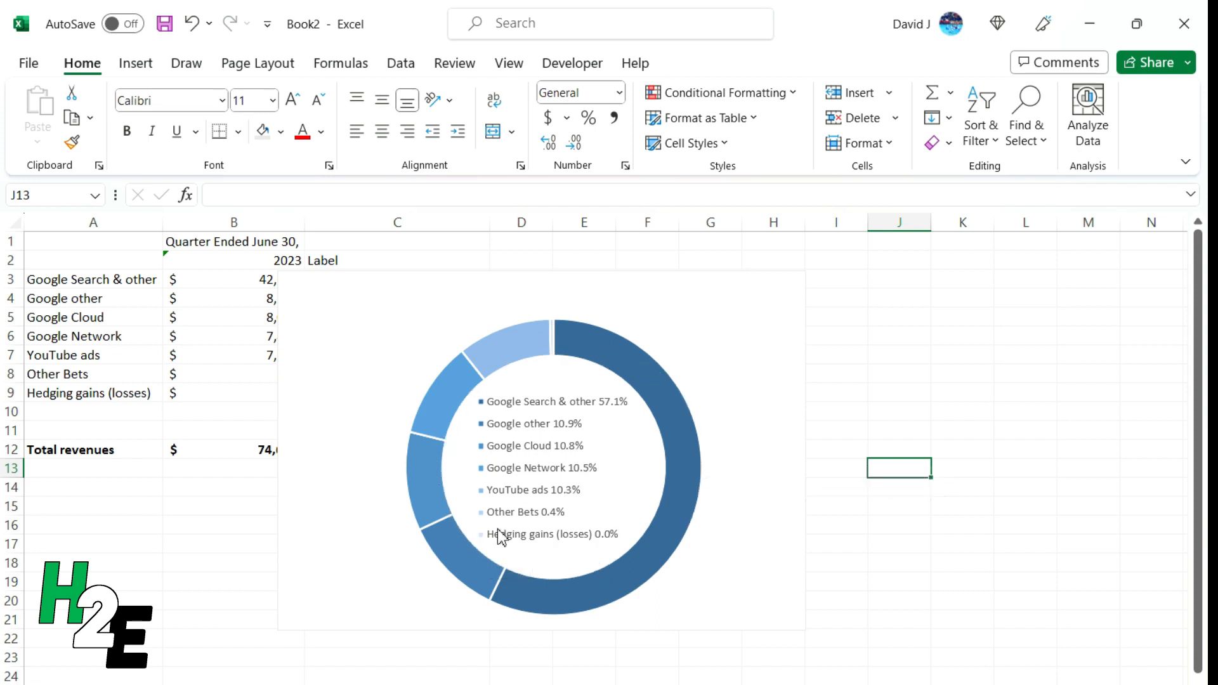
Shift the doughnut slightly up and to the left around the legend and set its hole size to 72%.
{"action": "left_click", "coordinate": [669, 346]}
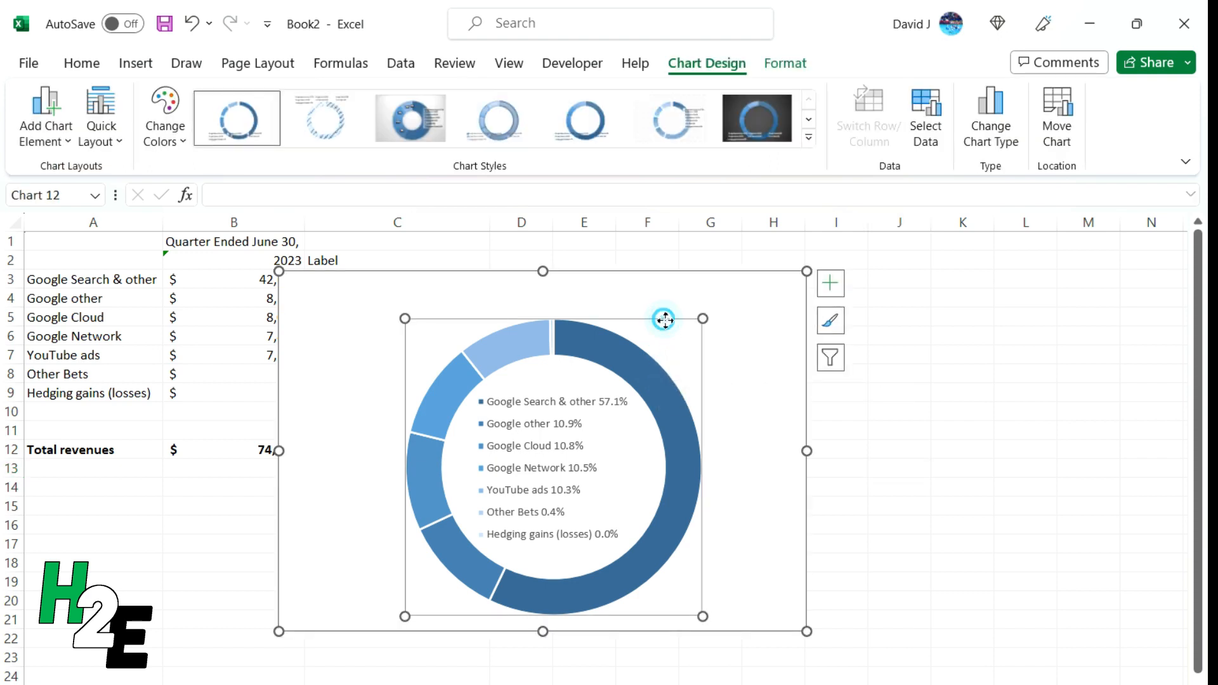
{"action": "left_click_drag", "start_coordinate": [660, 321], "coordinate": [652, 317]}
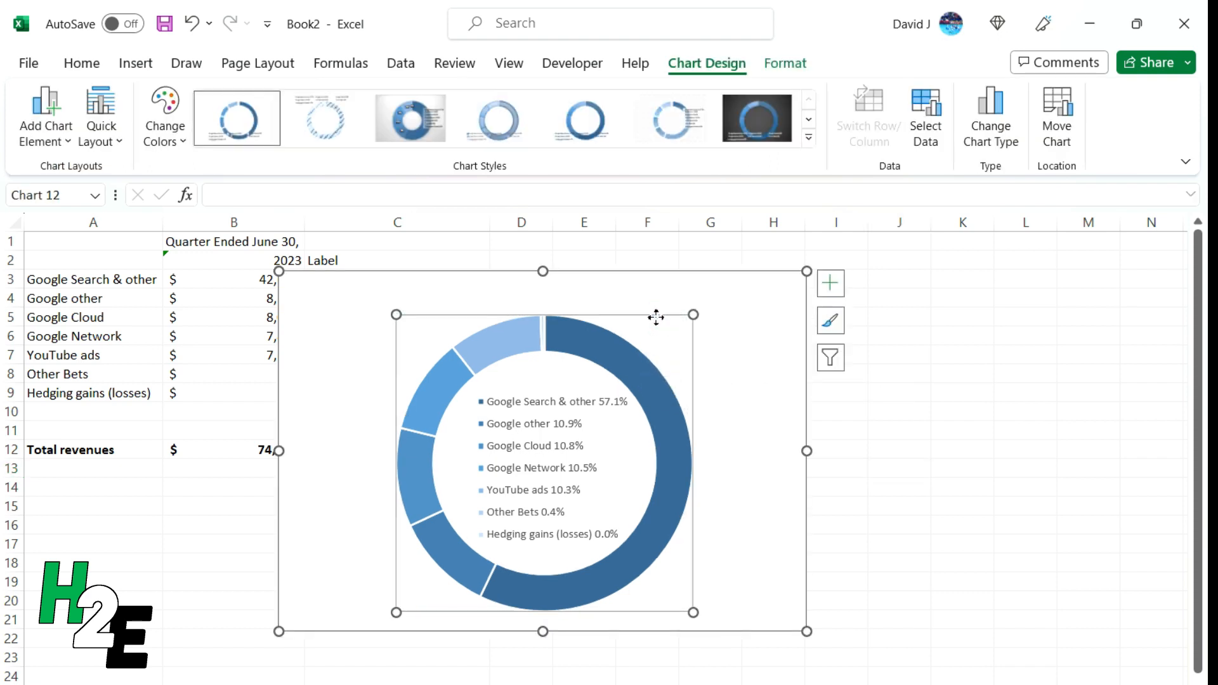
{"action": "right_click", "coordinate": [634, 375]}
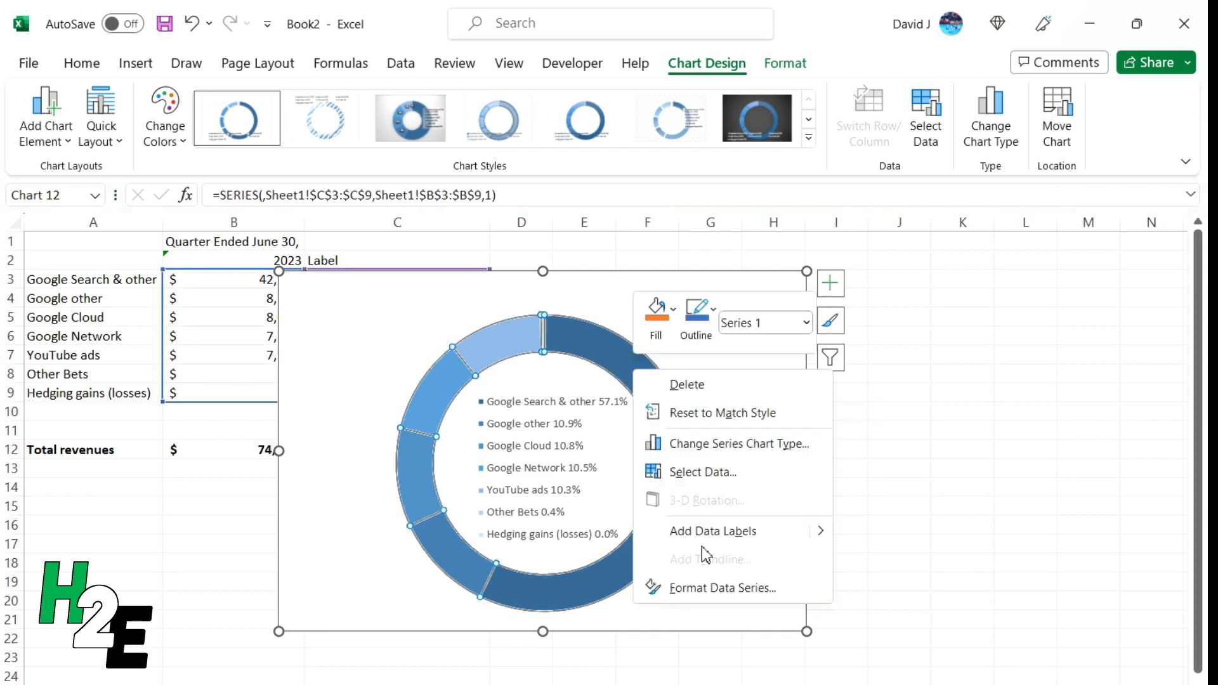
{"action": "left_click", "coordinate": [728, 588]}
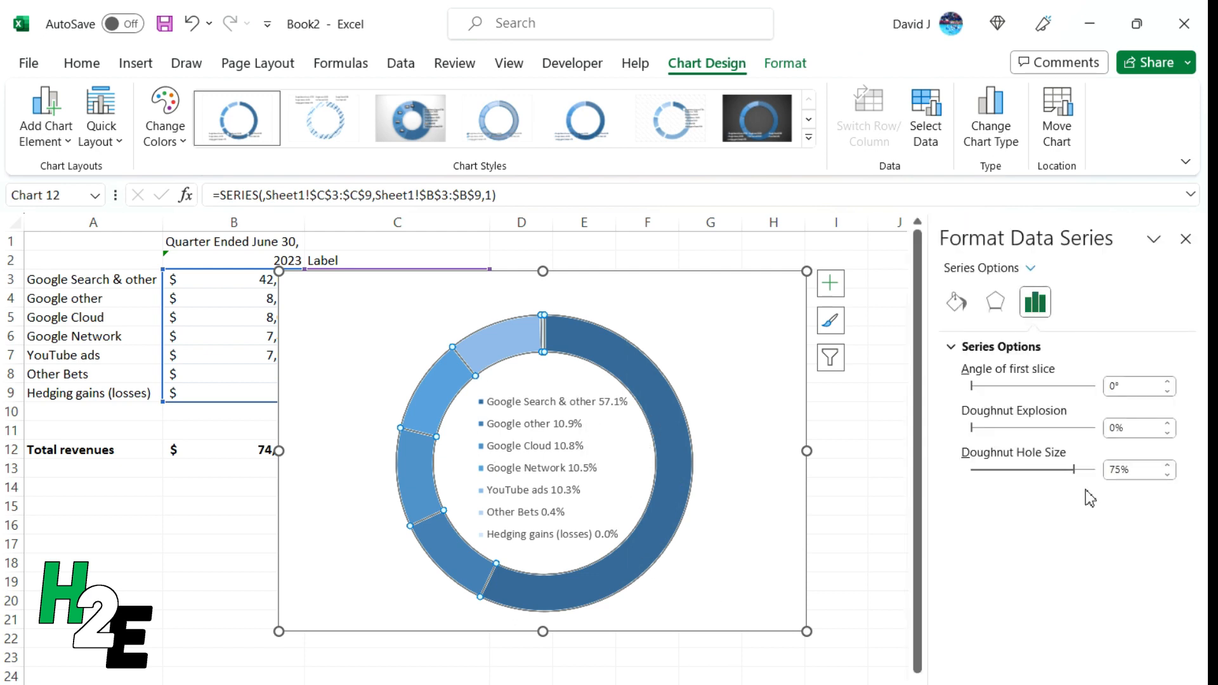
{"action": "left_click_drag", "start_coordinate": [1074, 473], "coordinate": [1070, 471]}
{"action": "left_click_drag", "start_coordinate": [1066, 471], "coordinate": [1071, 471]}
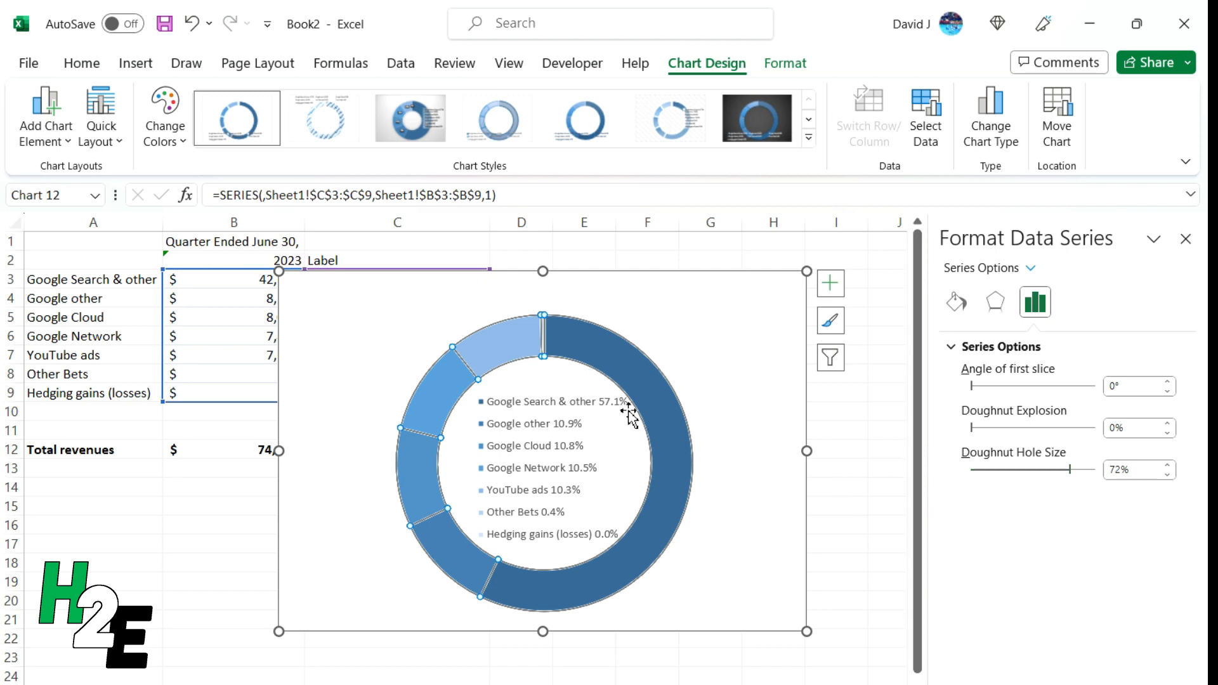
{"action": "left_click", "coordinate": [872, 511]}
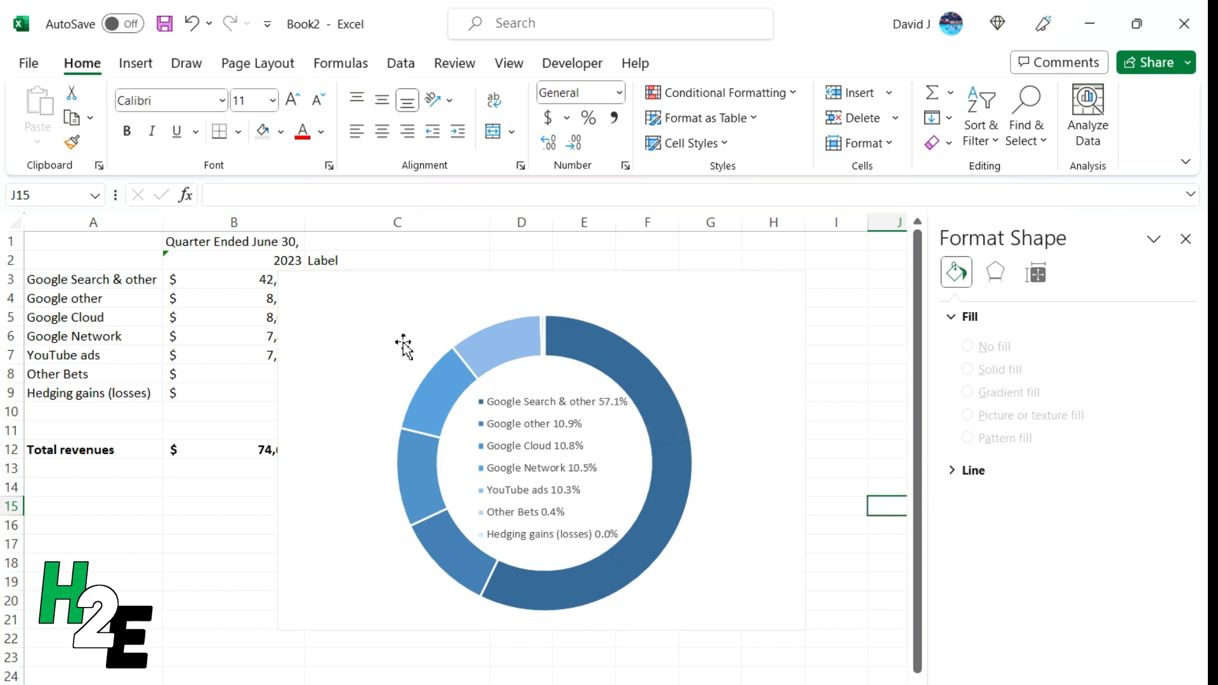
Move the doughnut chart below row 9 so it no longer covers the revenue and label columns.
{"action": "left_click", "coordinate": [386, 283]}
{"action": "left_click_drag", "start_coordinate": [387, 283], "coordinate": [494, 424]}
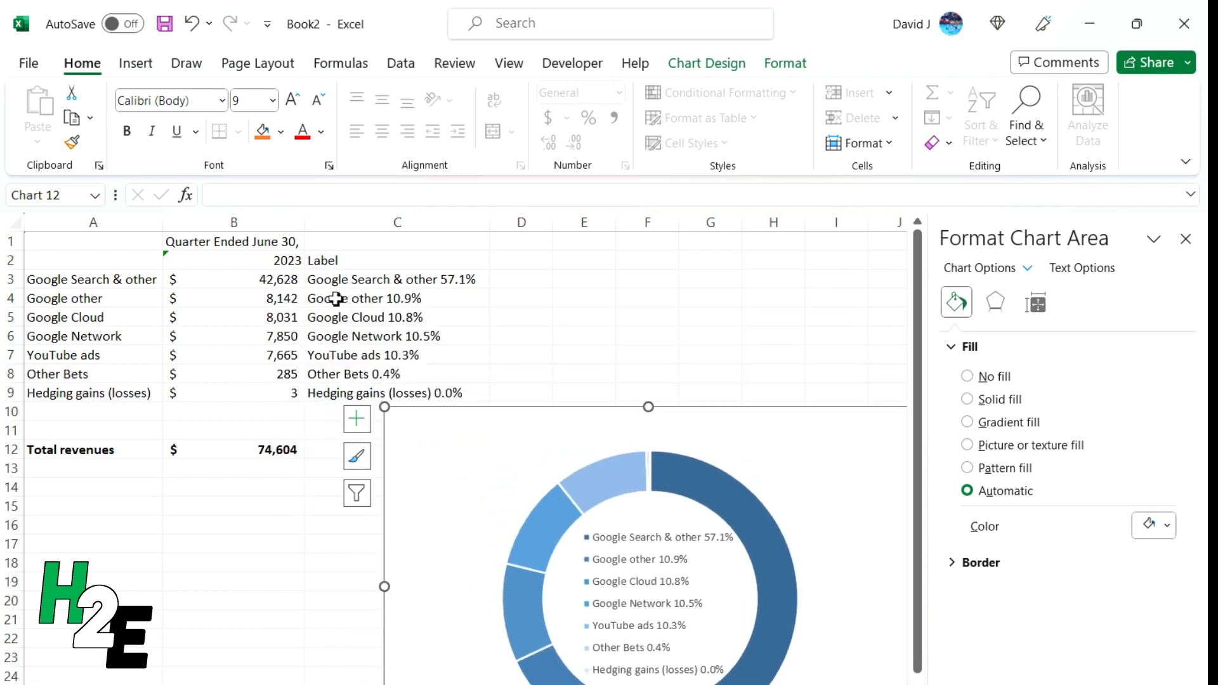
Review the label formula in C3, the data ranges A3:B9 and B3:C9, and the finished doughnut chart.
{"action": "left_click", "coordinate": [342, 284]}
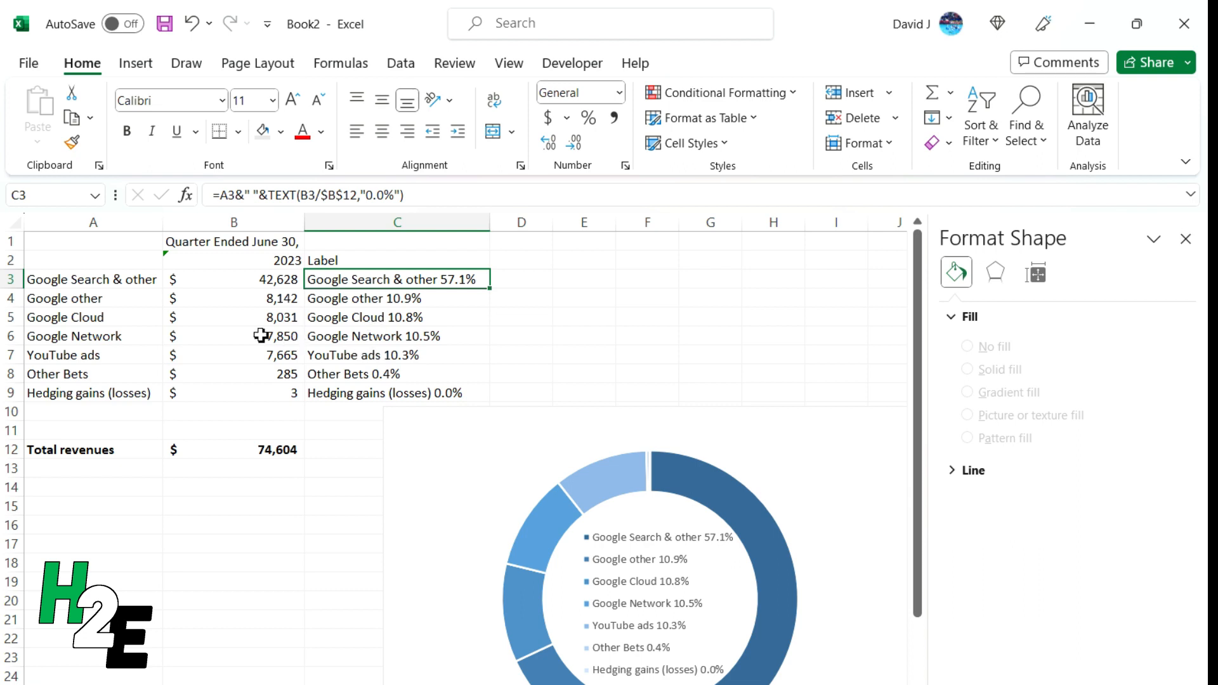
{"action": "left_click_drag", "start_coordinate": [117, 280], "coordinate": [220, 394]}
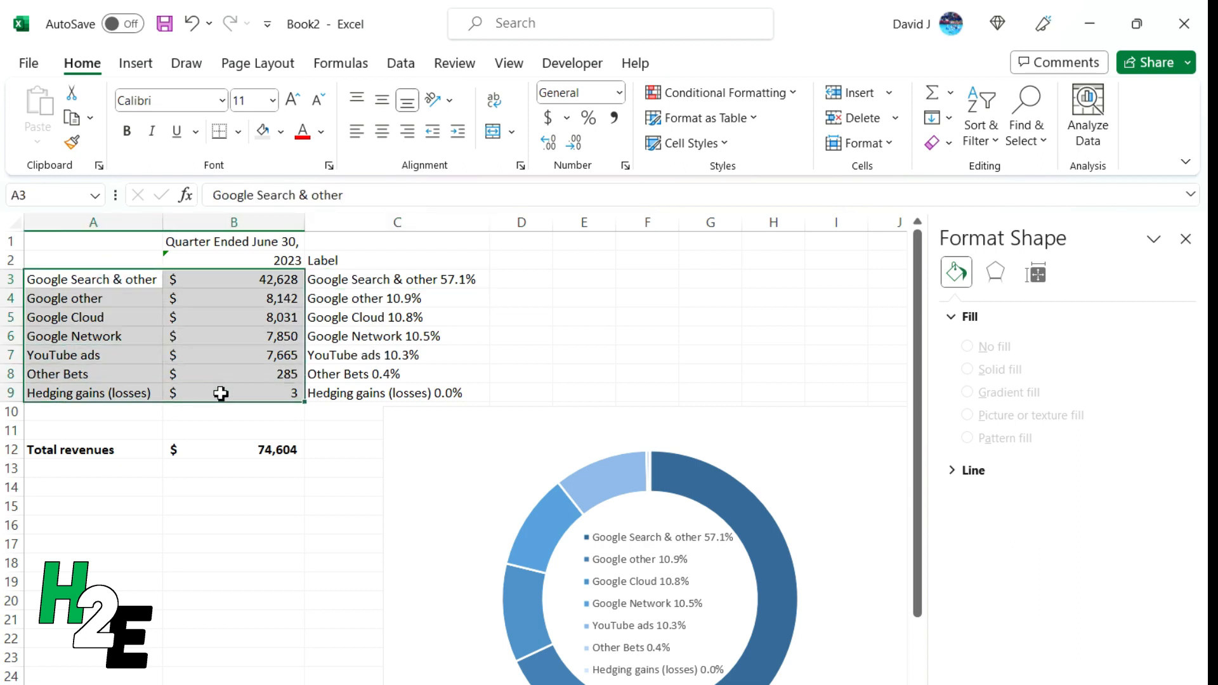
{"action": "left_click_drag", "start_coordinate": [292, 283], "coordinate": [398, 396]}
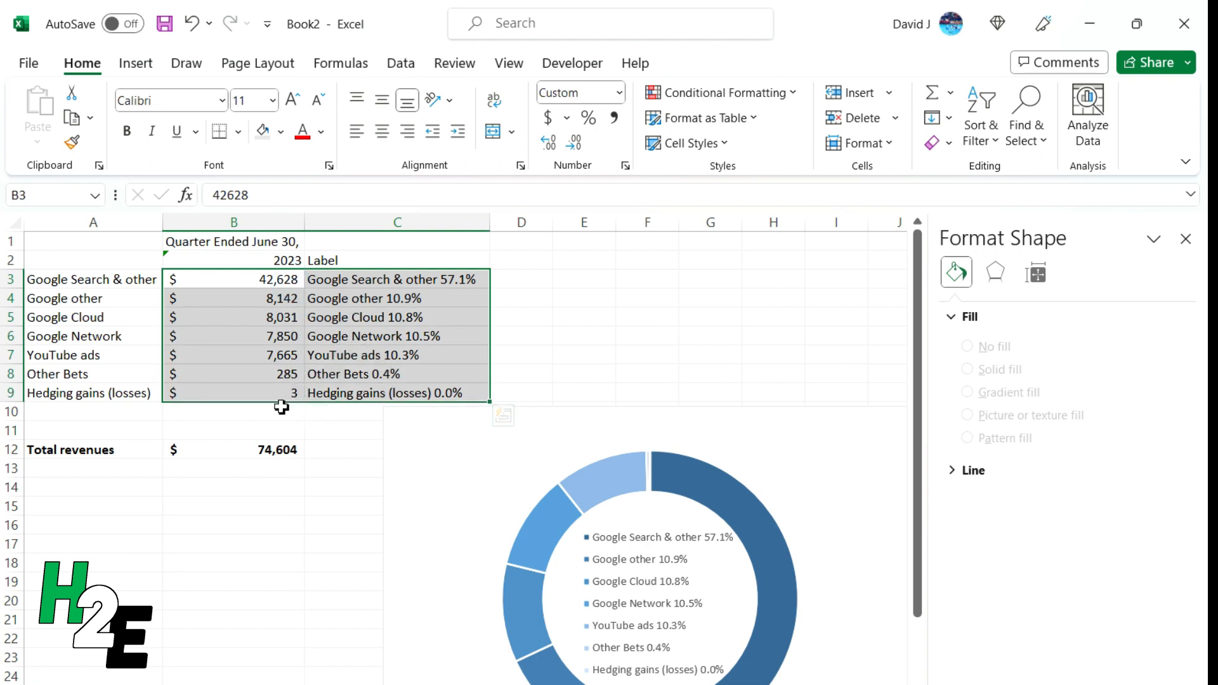
{"action": "left_click_drag", "start_coordinate": [116, 289], "coordinate": [222, 392]}
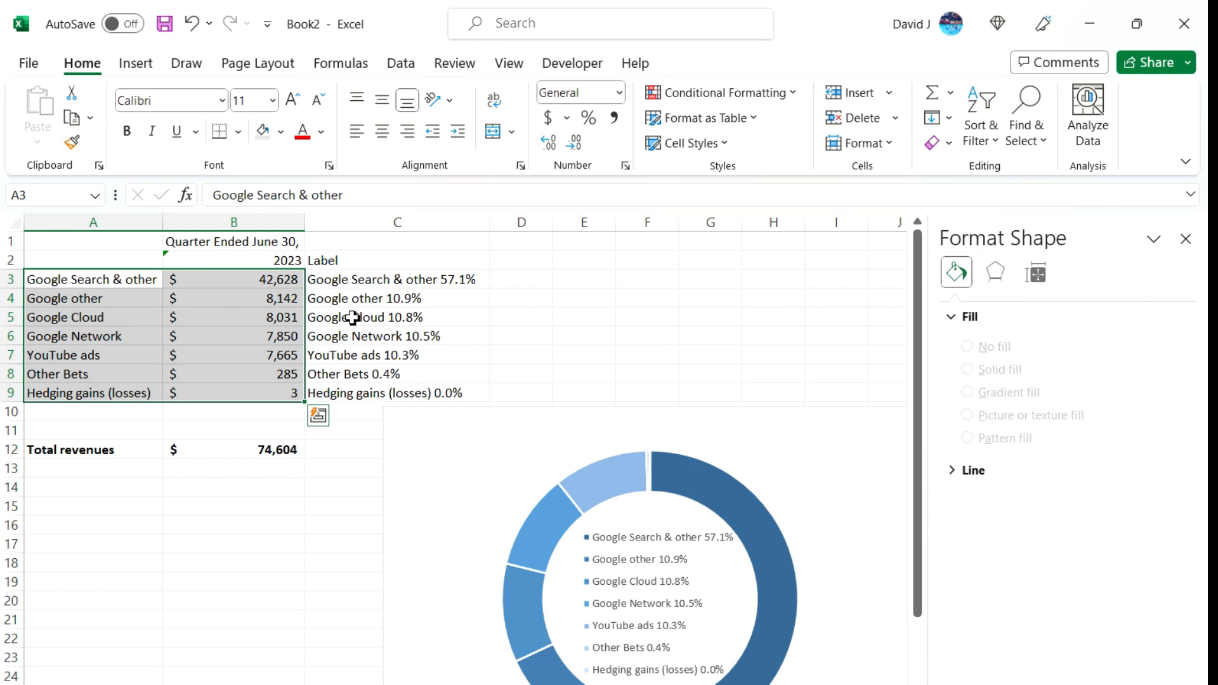
{"action": "scroll", "coordinate": [728, 354], "scroll_direction": "down", "scroll_amount": 2}
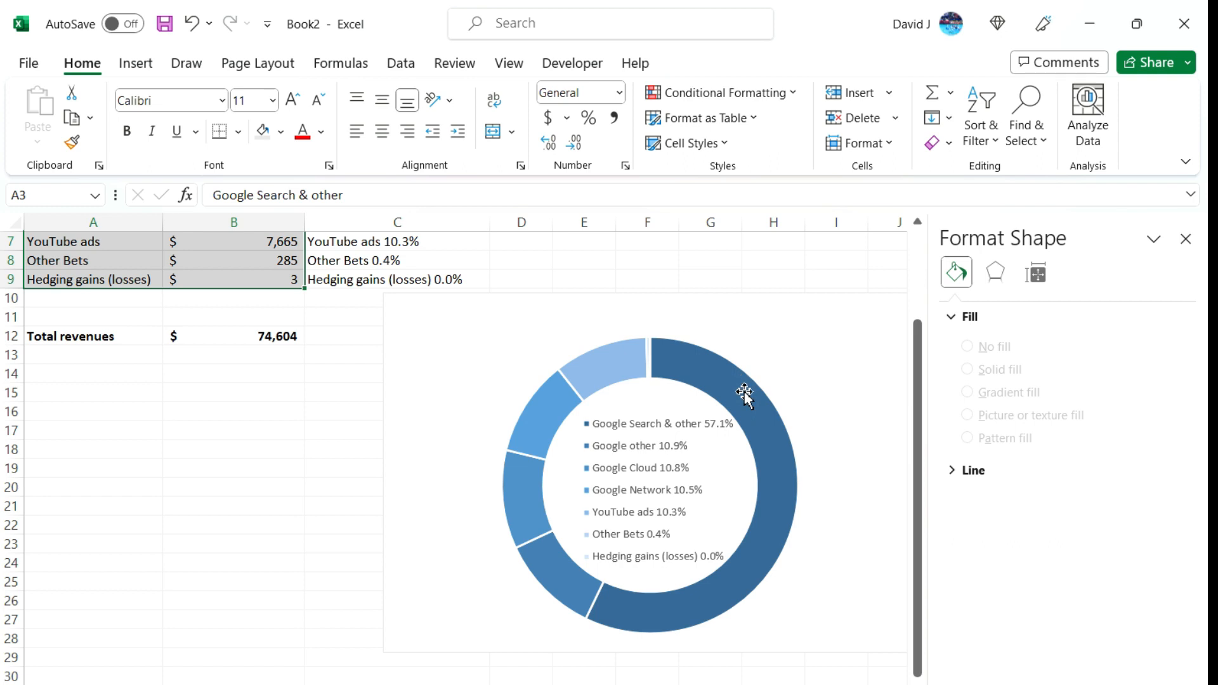
{"action": "mouse_move", "coordinate": [714, 611]}
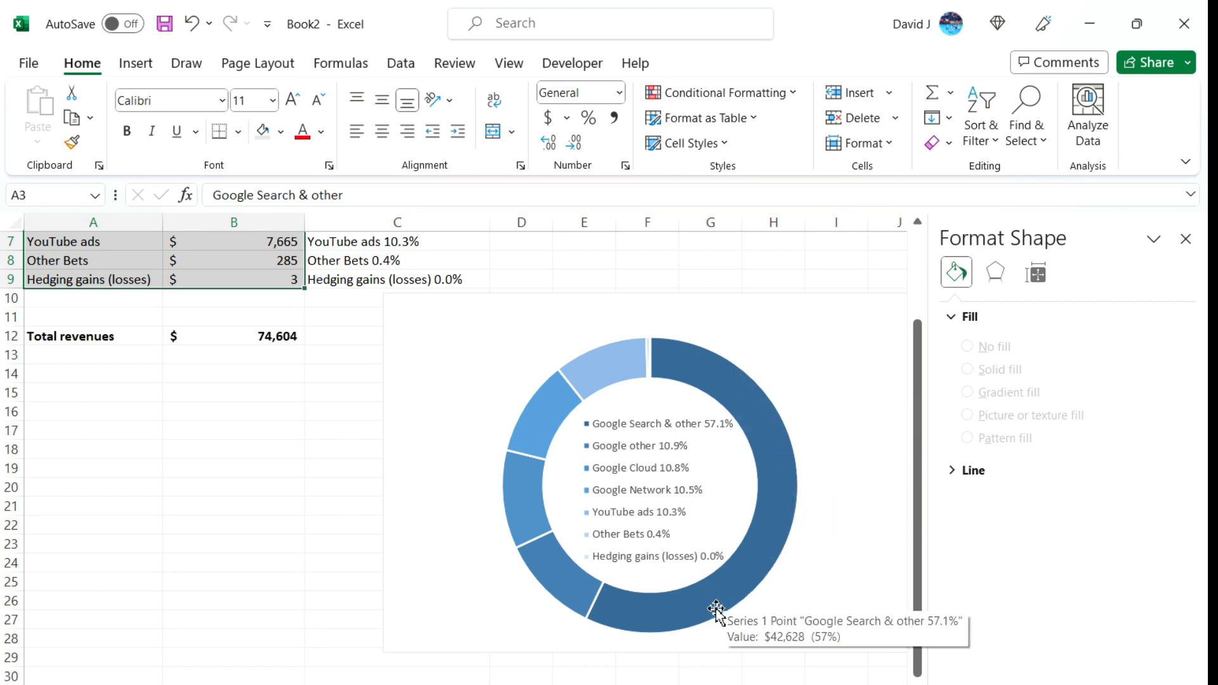